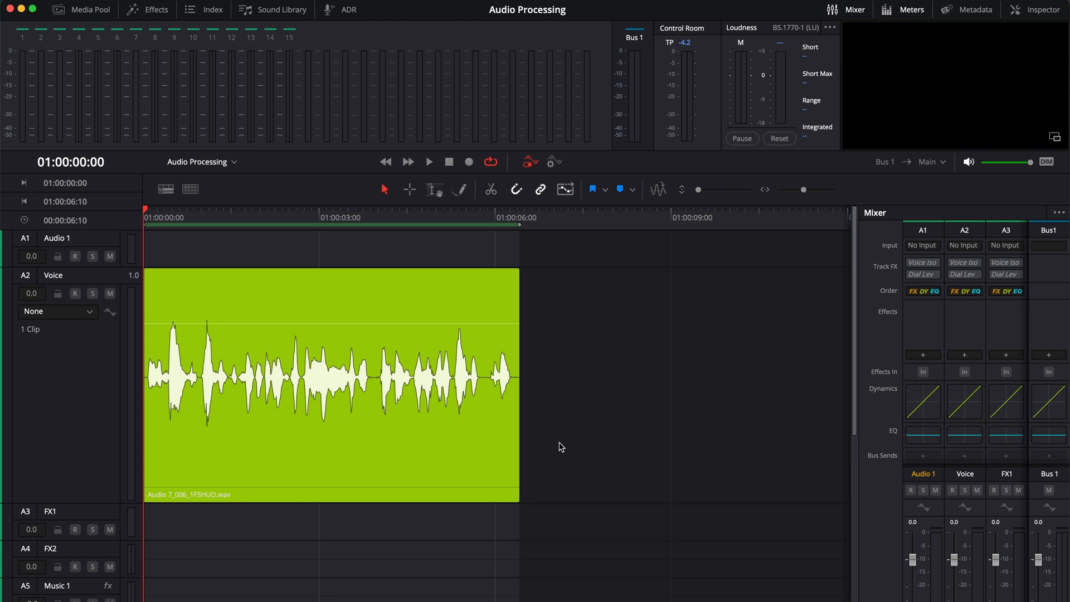
- Play the voice clip, switch to the Fairlight page and widen the mixer to show more channel strips
key("space")
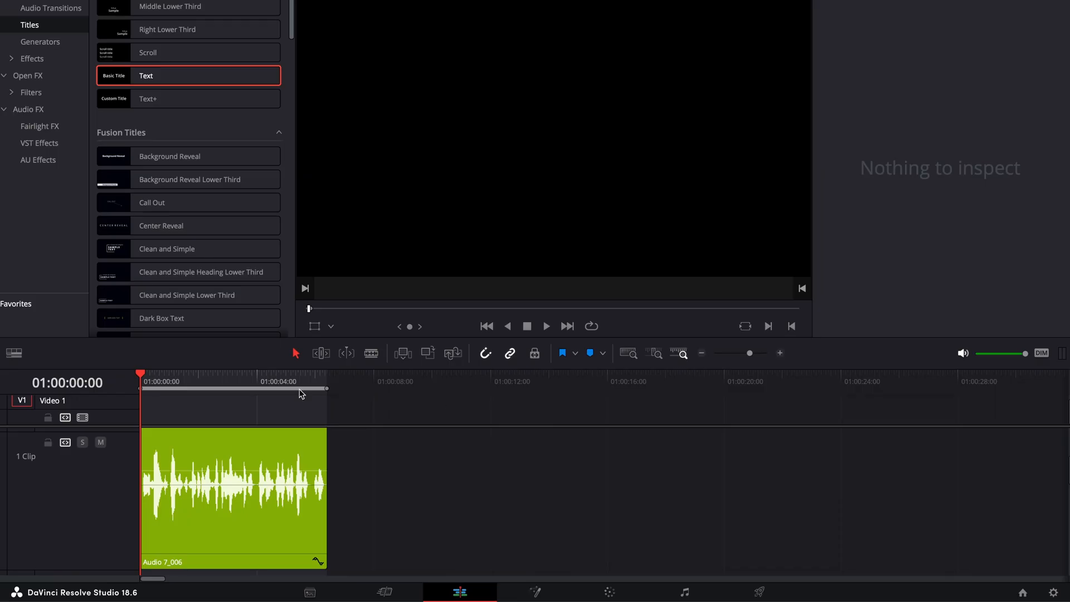
left_click(698, 596)
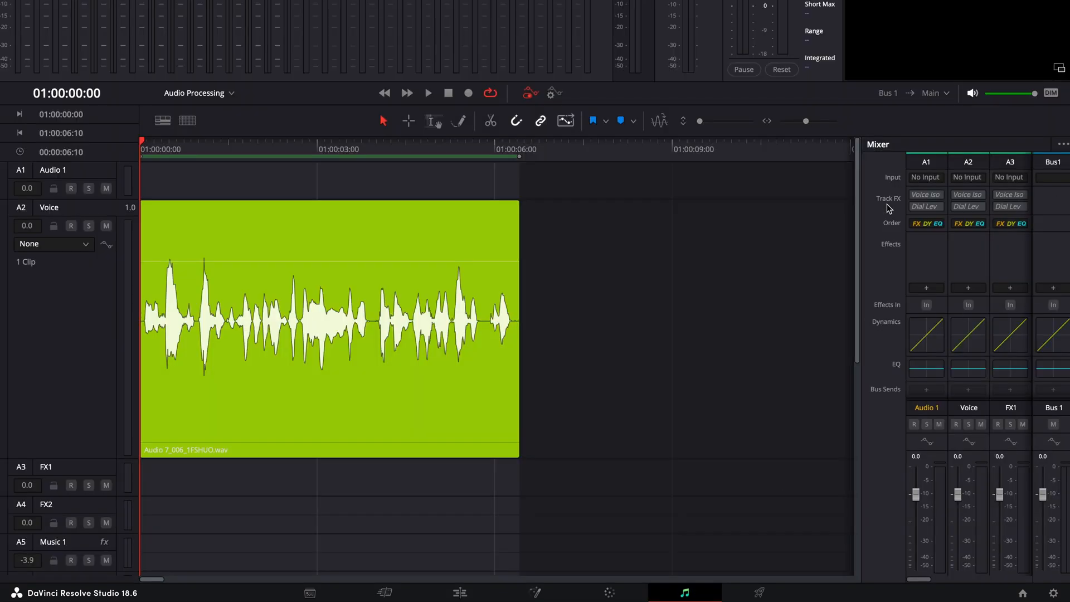
left_click_drag(857, 217, 816, 217)
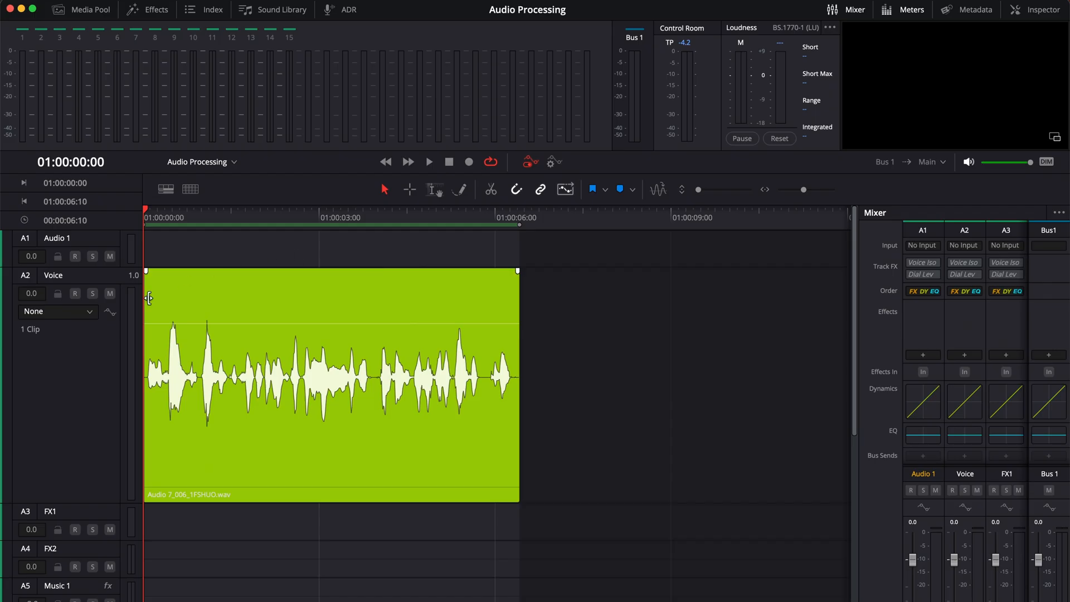
- Boost F6-RTA band 3 by about 9 dB near 674 Hz, adjust its Q and play the voice clip
key("space")
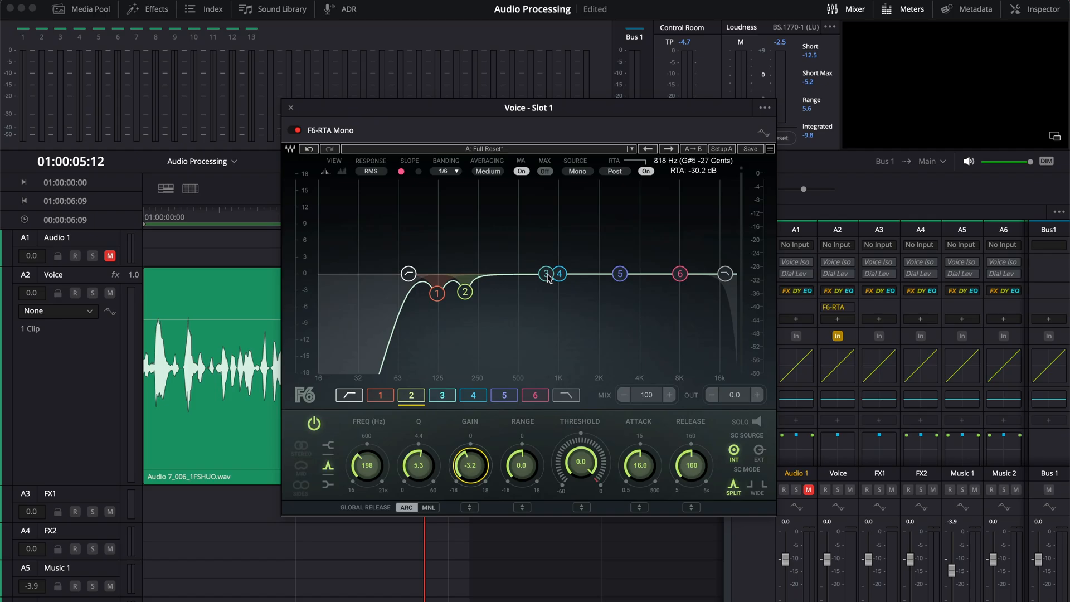
left_click_drag(548, 274, 536, 219)
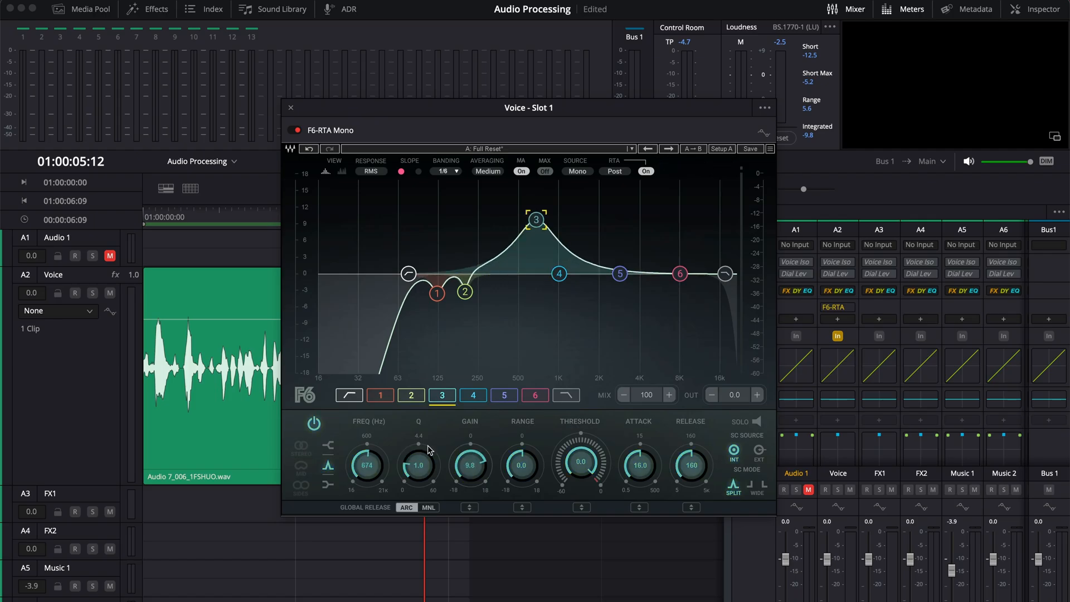
left_click_drag(423, 463, 423, 440)
key("space")
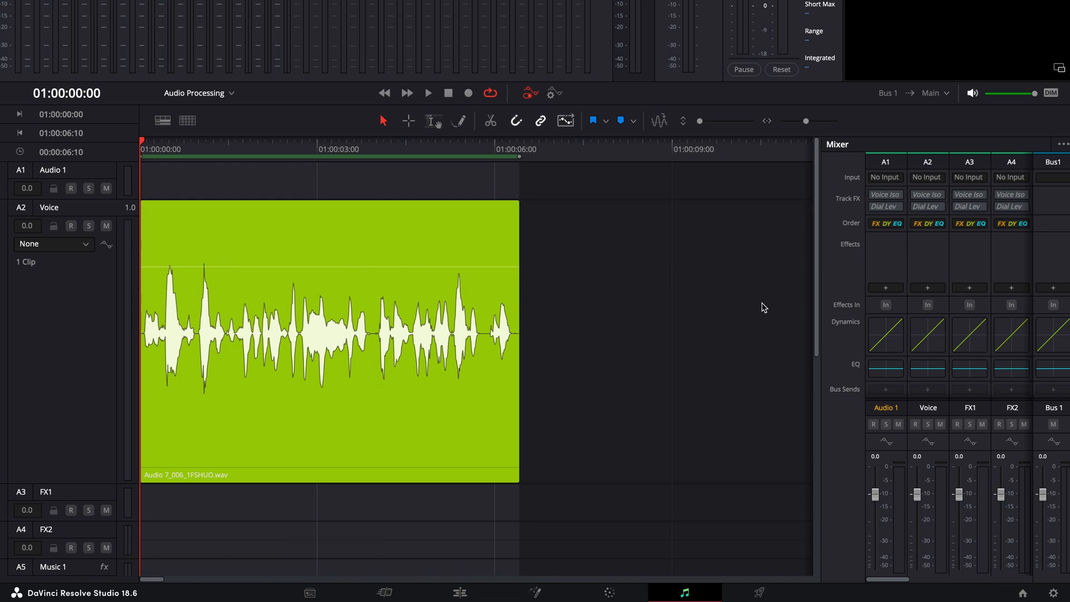
- Insert the AU version of F6-RTA (m) on the Voice track and show its plugin window
left_click(929, 288)
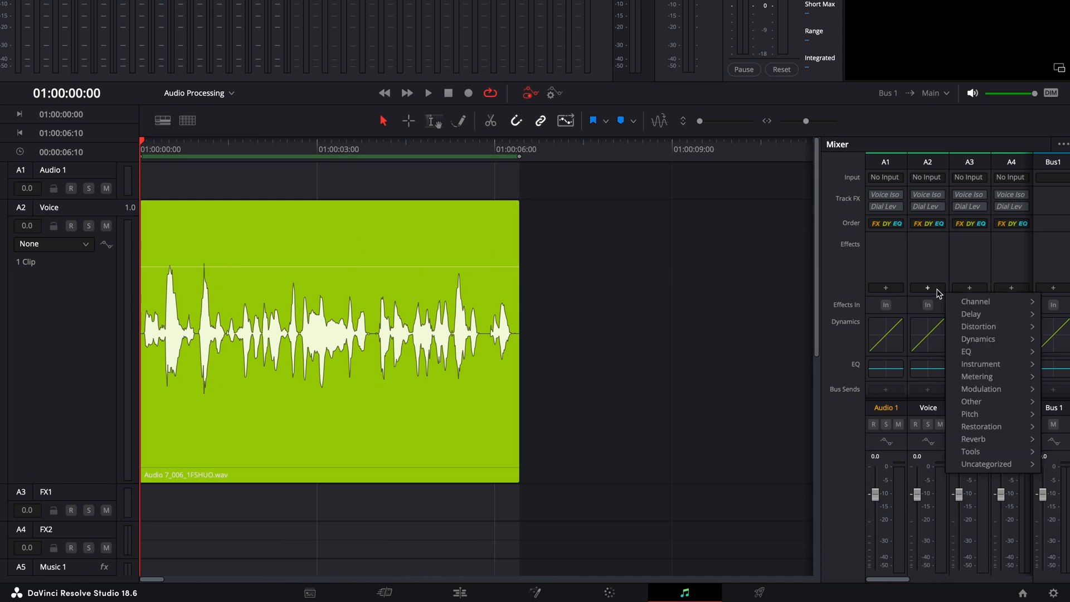
mouse_move(1001, 456)
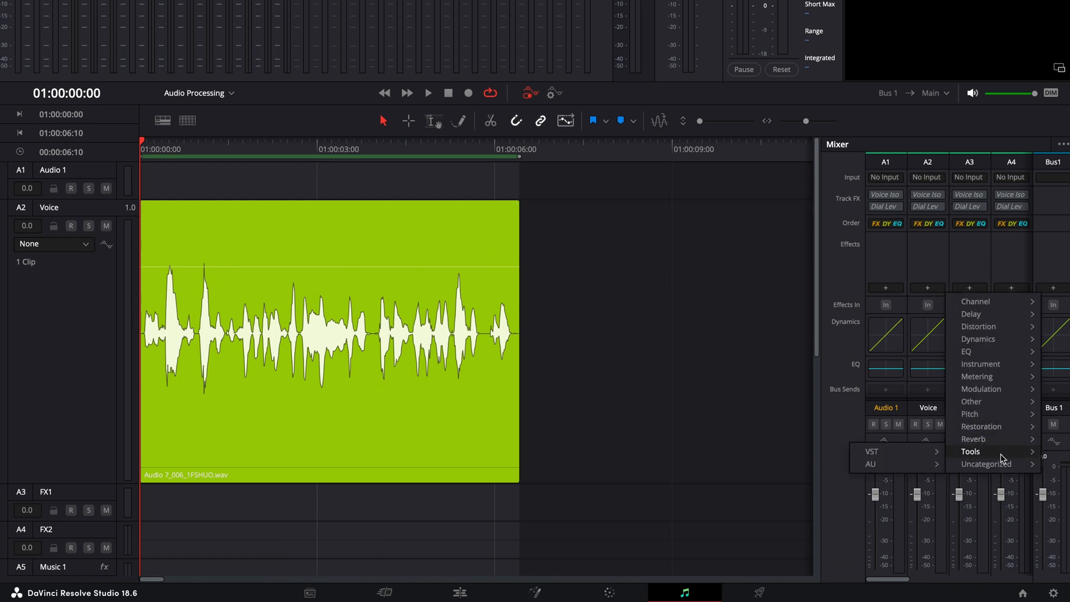
mouse_move(925, 469)
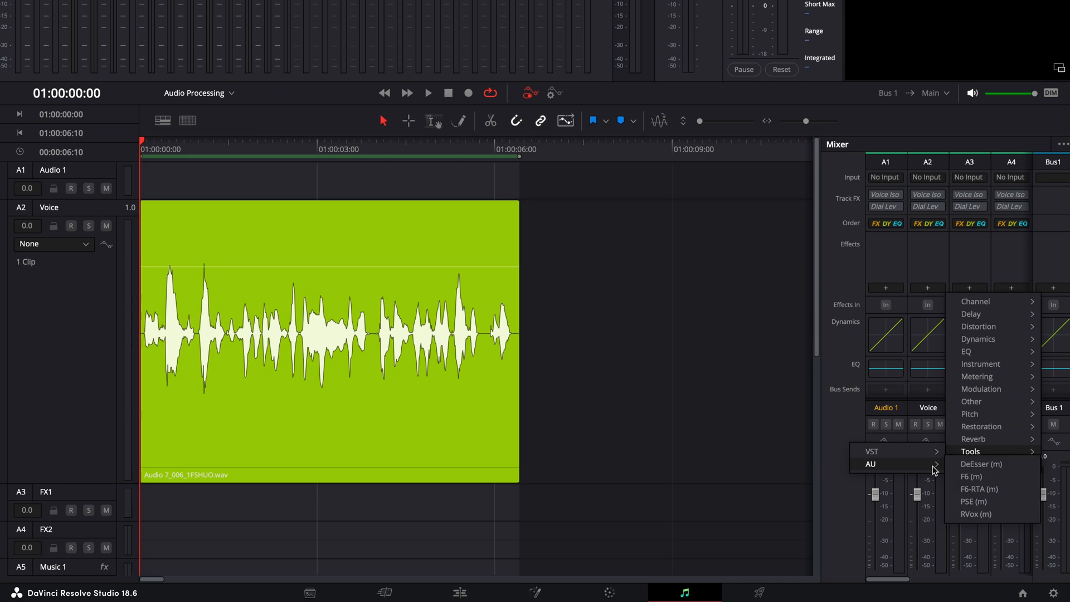
left_click(980, 489)
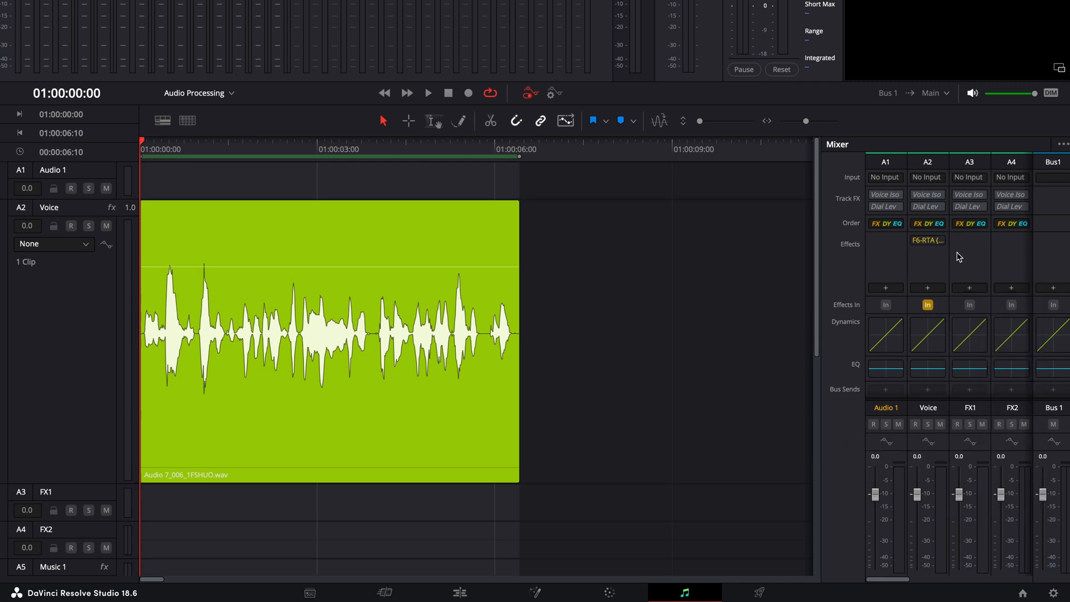
left_click(928, 242)
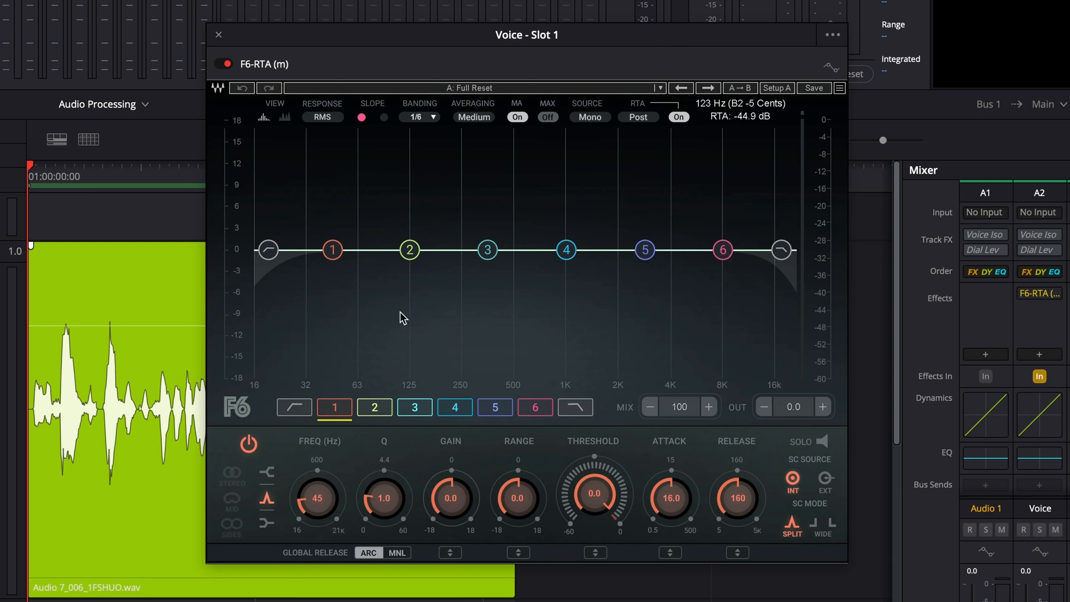
- Select the high-cut and low-cut filters, raise the low cut to about 91 Hz and lower it slightly
left_click(270, 250)
left_click(782, 250)
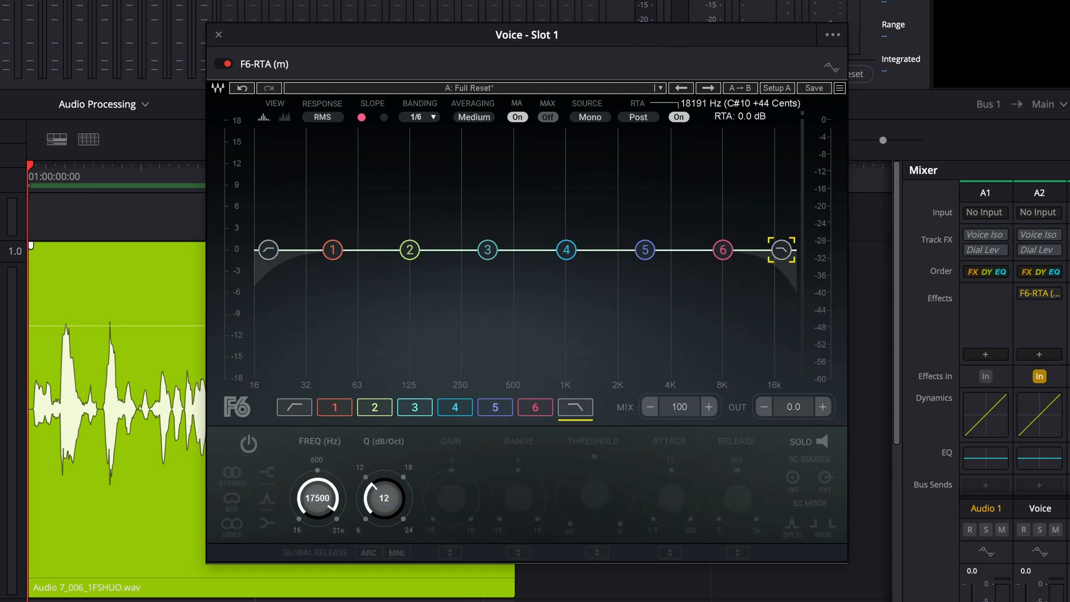
left_click(503, 337)
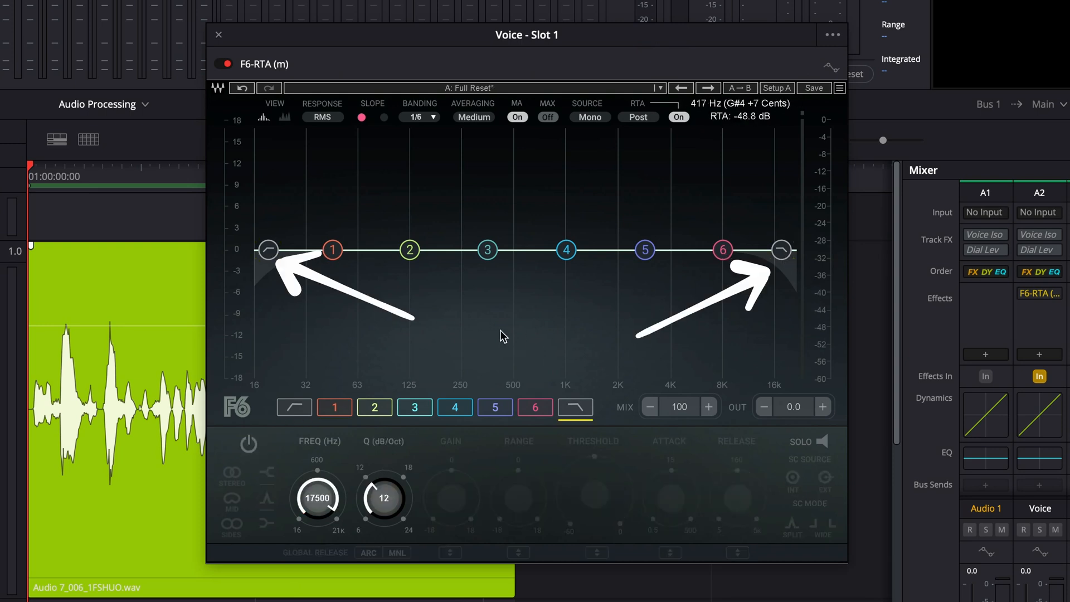
left_click_drag(269, 249, 387, 250)
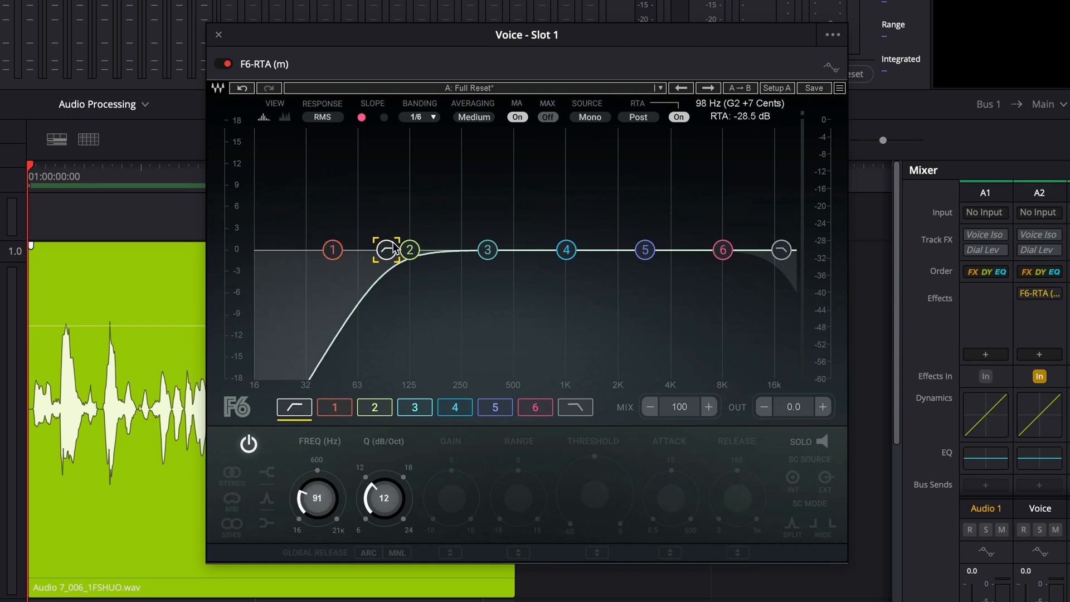
left_click_drag(386, 250, 369, 251)
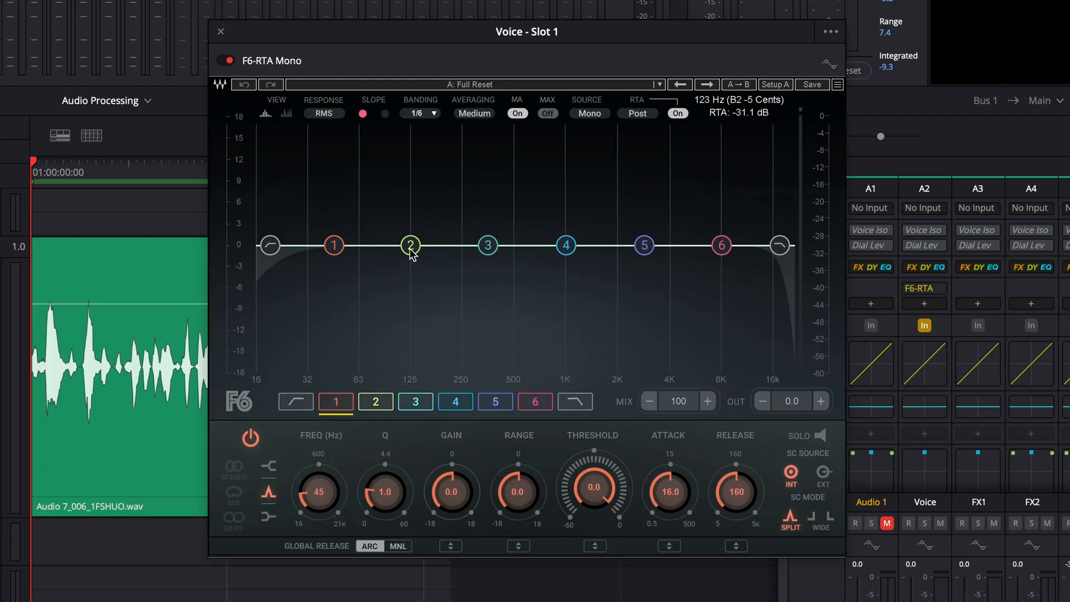
- Move band 1 to about 235 Hz with band 2 just above it, and set the low-cut filter to 75 Hz with a 24 dB/oct slope
left_click_drag(411, 254, 470, 252)
left_click_drag(334, 245, 457, 245)
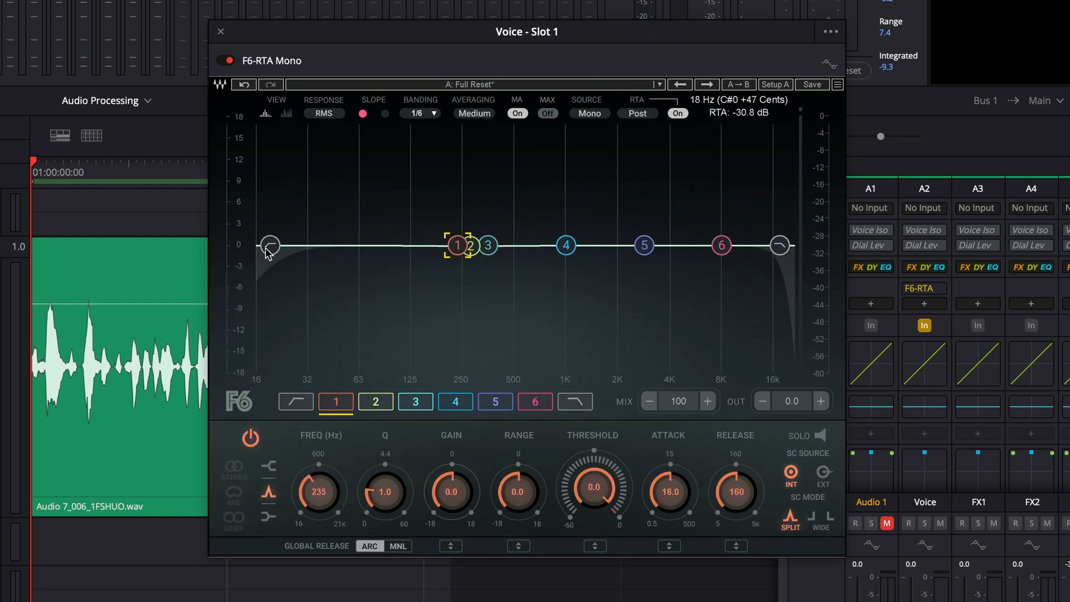
left_click_drag(270, 251, 389, 252)
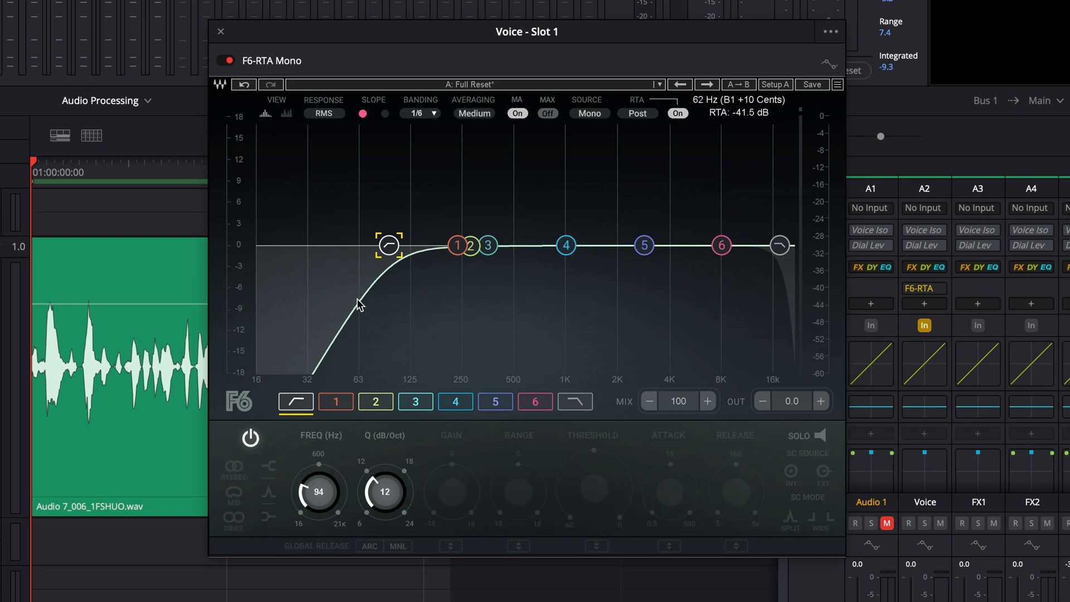
scroll(386, 492, "up", 2)
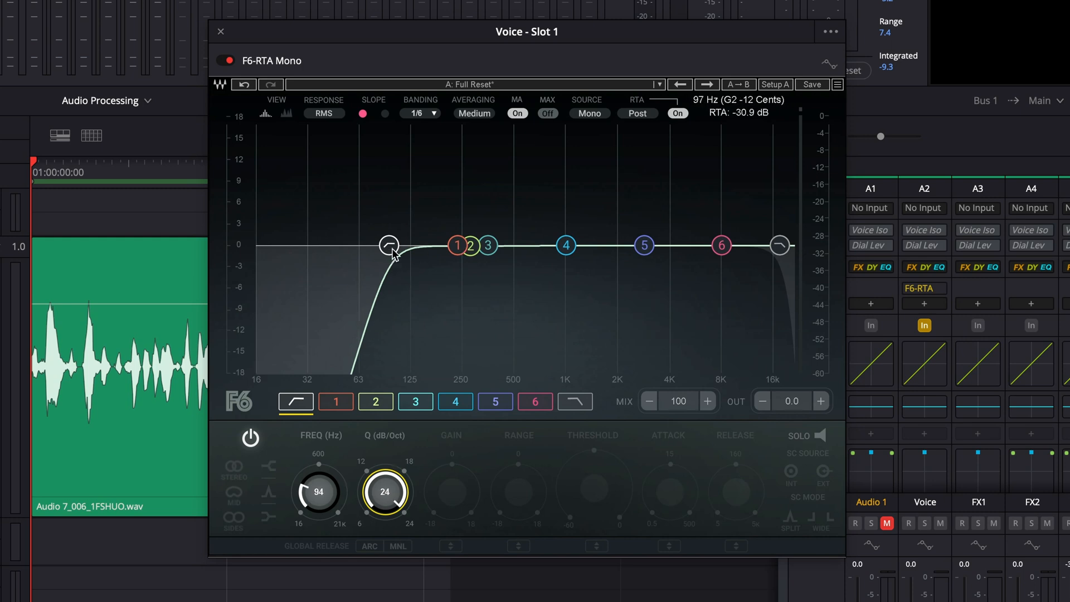
left_click_drag(394, 254, 377, 253)
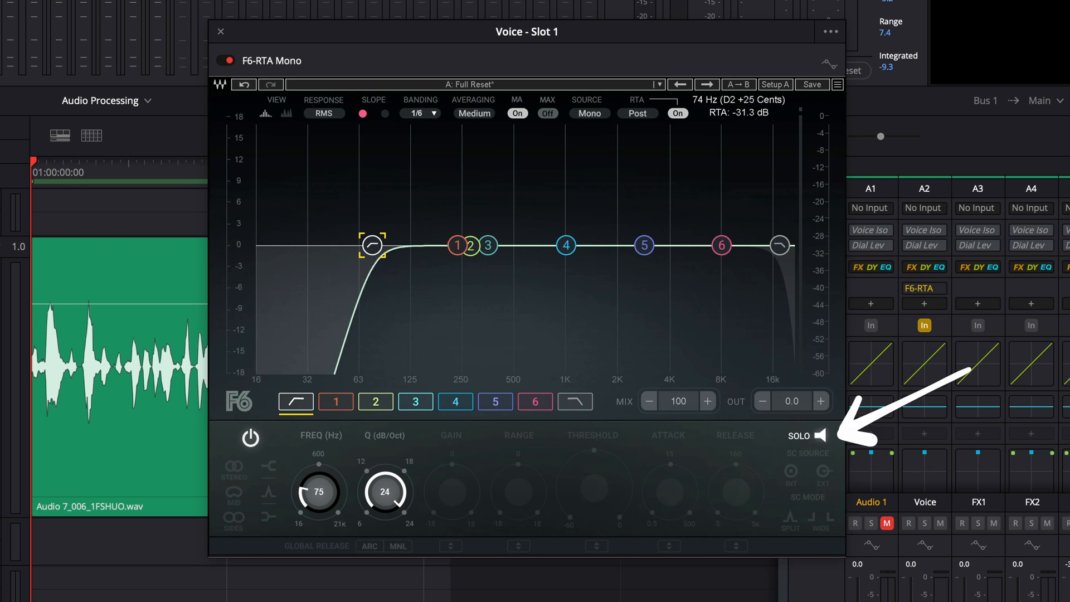
- Audition the low-cut filter during playback, sweeping it down to 22 Hz and back up to 75 Hz
left_click(373, 246)
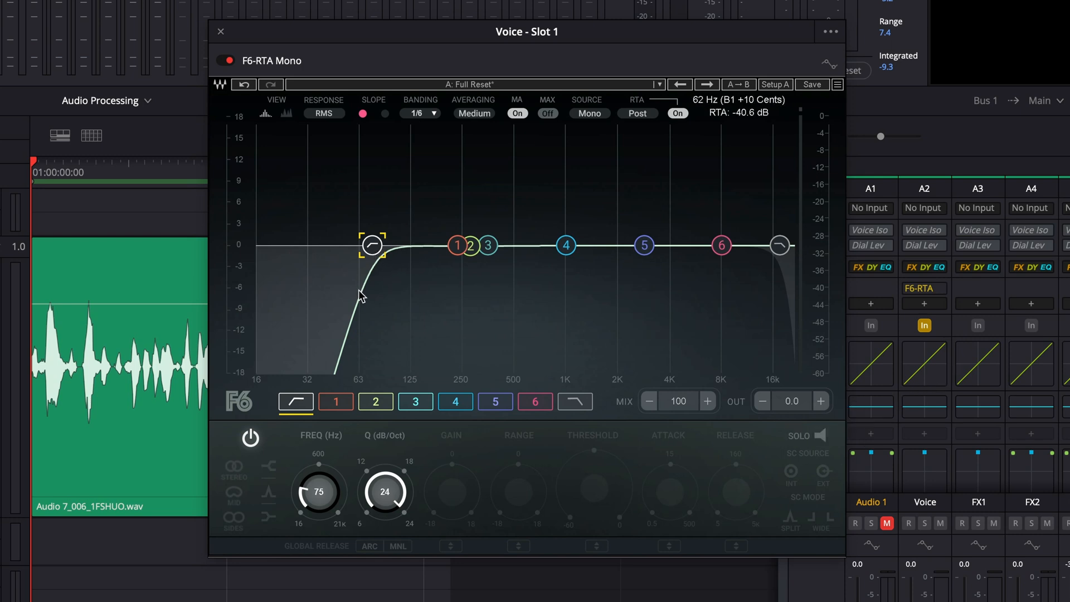
key("space")
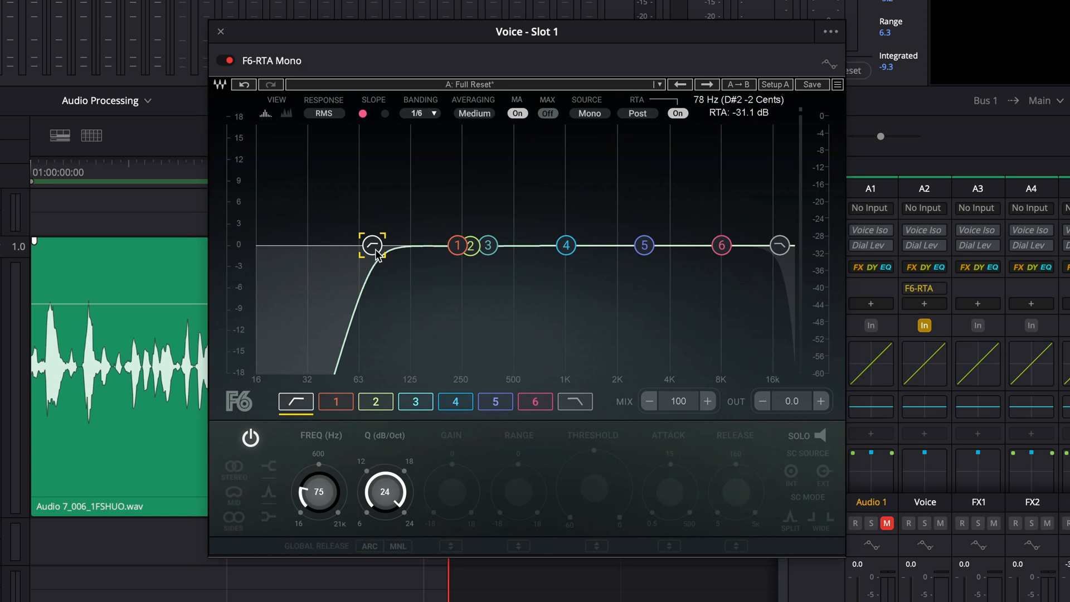
left_click_drag(375, 251, 286, 252)
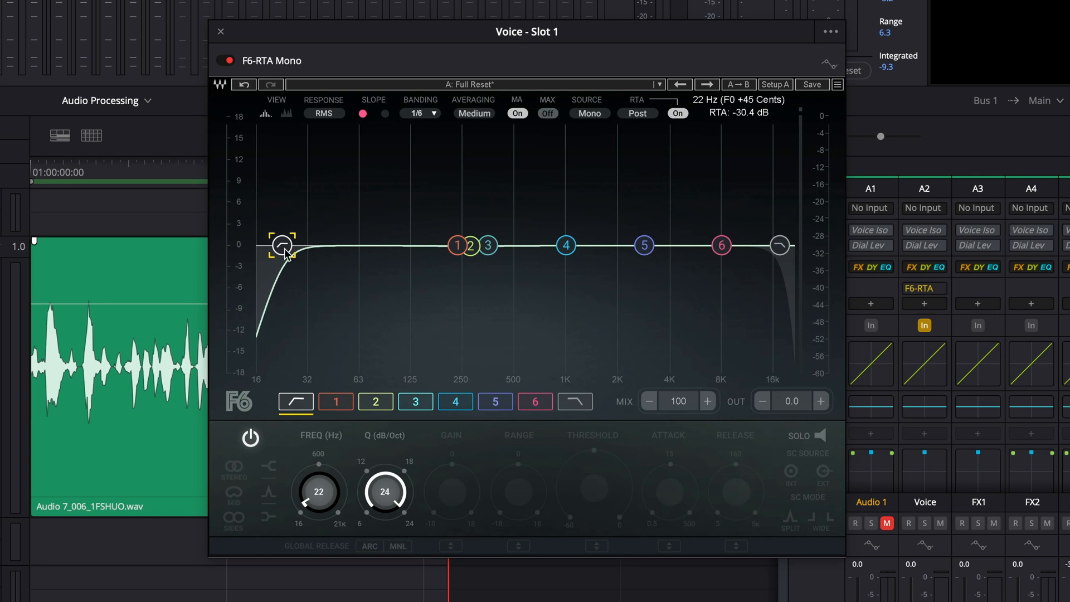
key("space")
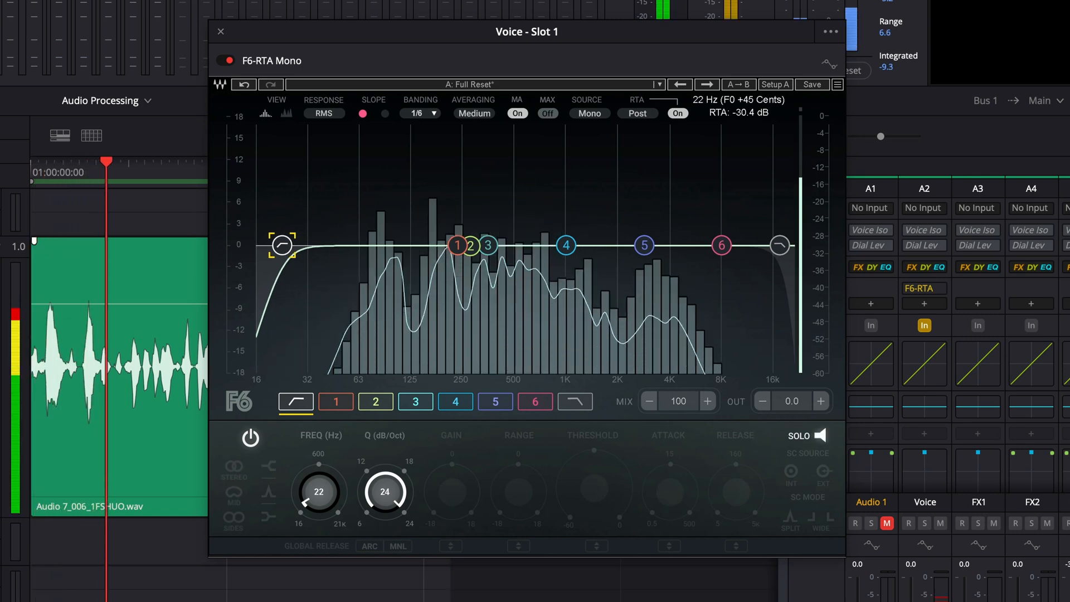
left_click_drag(285, 252, 373, 246)
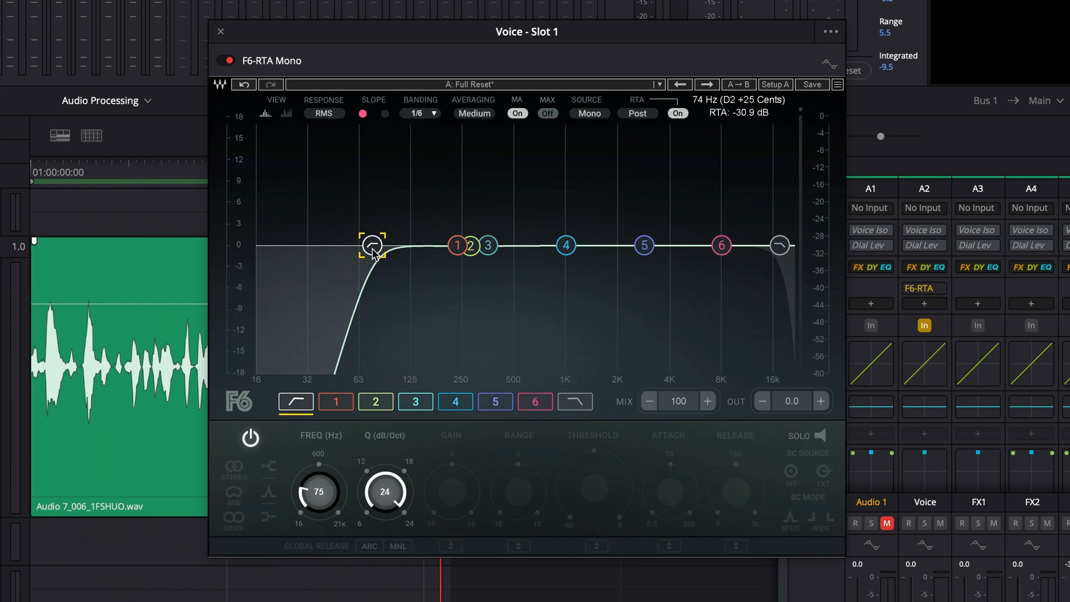
- Move bands 2 and 3 higher, with band 2 at 610 Hz, and boost band 1 by 9.6 dB at 192 Hz with a Q of 3.9
left_click_drag(486, 252, 532, 254)
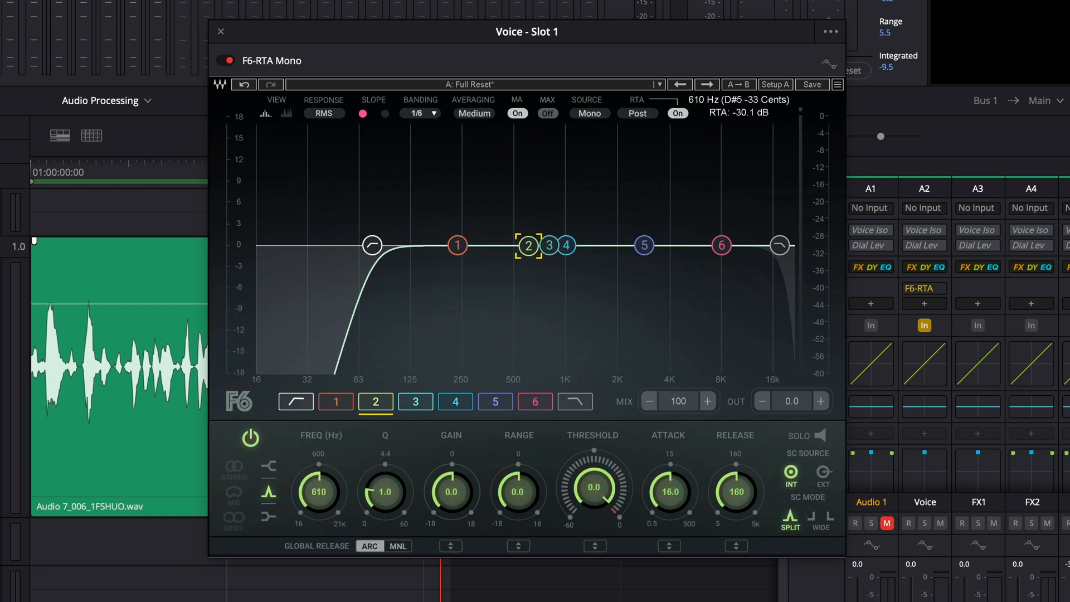
left_click(456, 248)
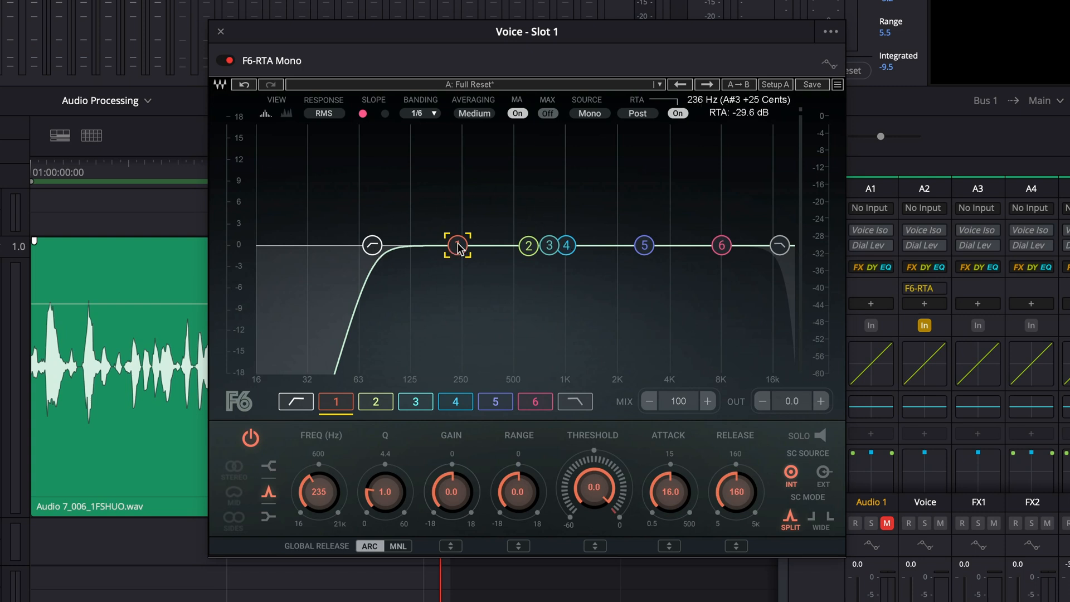
mouse_move(457, 245)
left_mouse_down()
mouse_move(460, 267)
mouse_move(457, 246)
left_mouse_up()
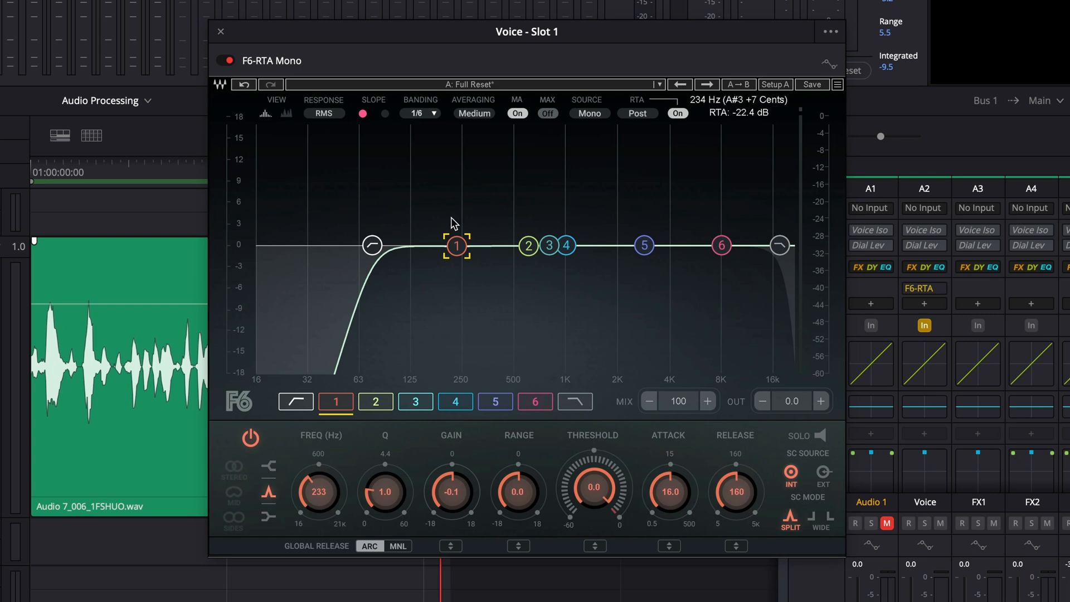
left_click_drag(456, 246, 442, 177)
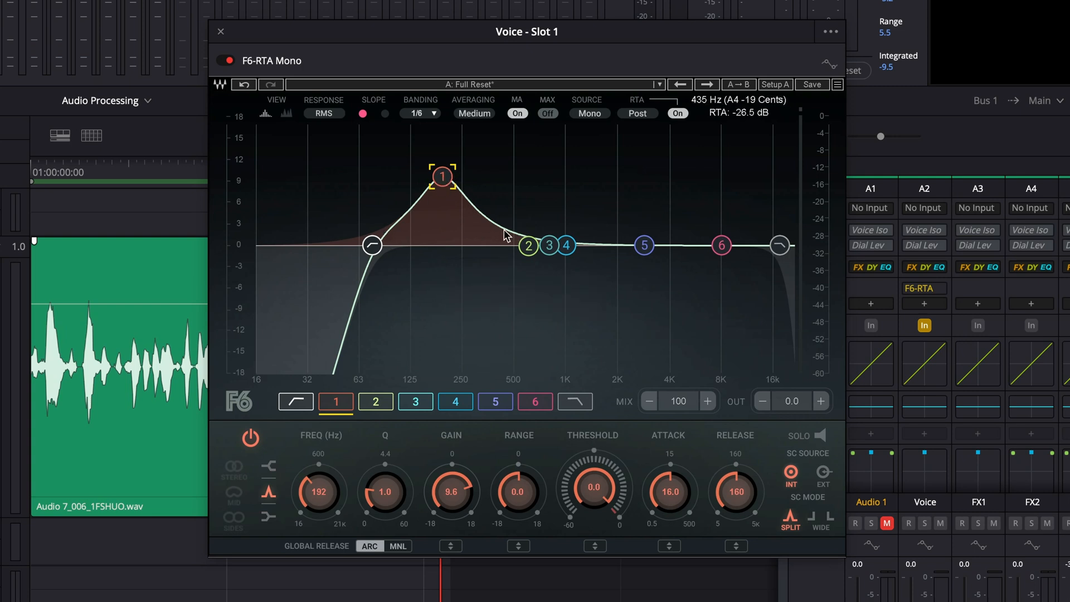
left_click_drag(388, 504, 451, 277)
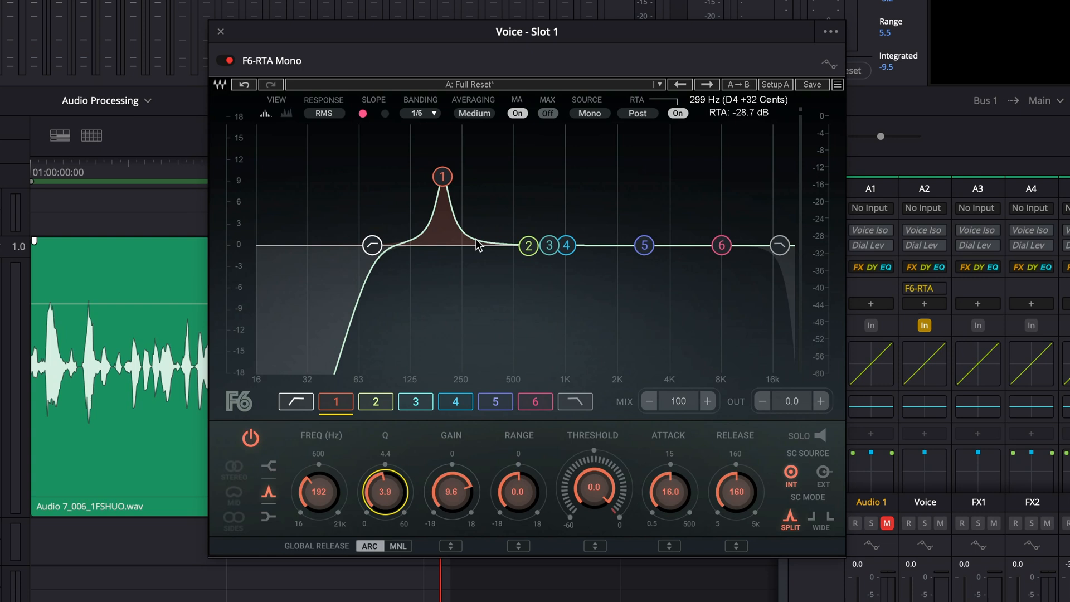
- Sweep the boosted band 1 to 123 Hz during playback, then cut its gain to about -3.5 dB
key("Home")
key("space")
left_click_drag(443, 177, 409, 148)
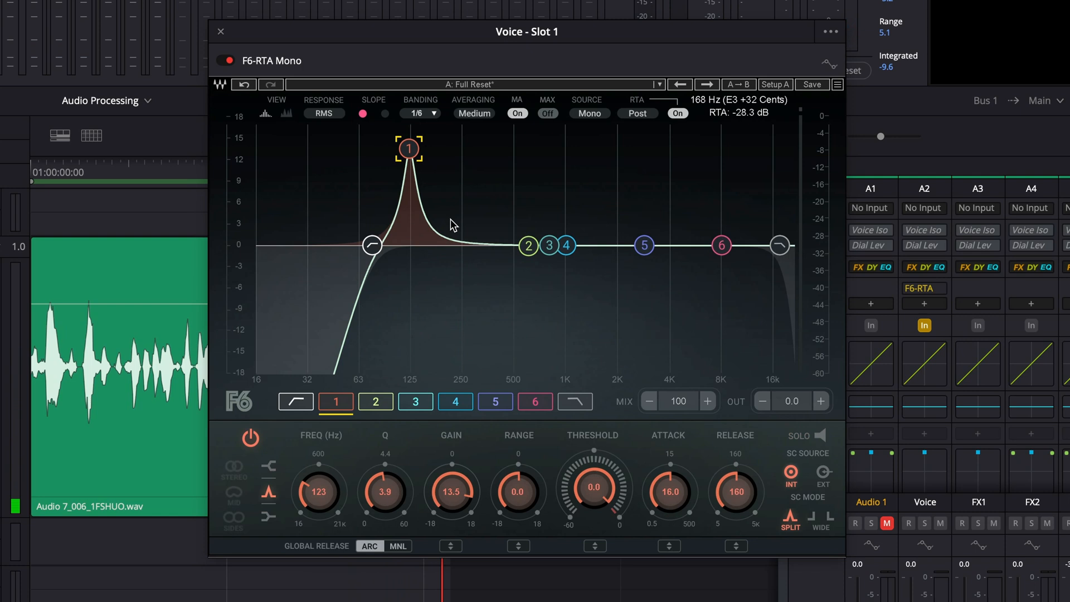
left_click_drag(409, 148, 409, 147)
key("space")
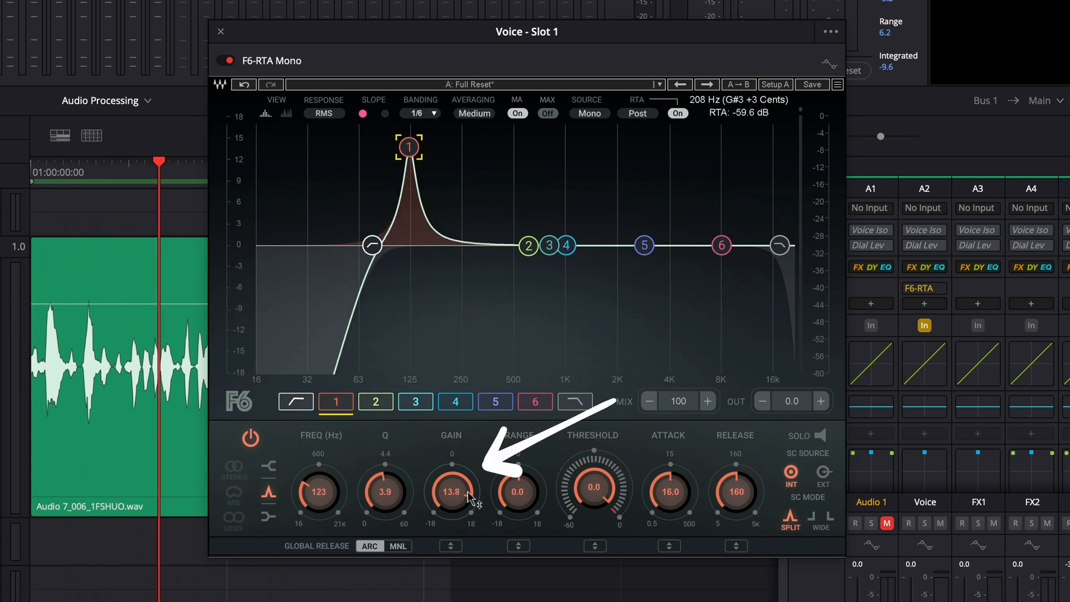
left_click_drag(465, 489, 465, 527)
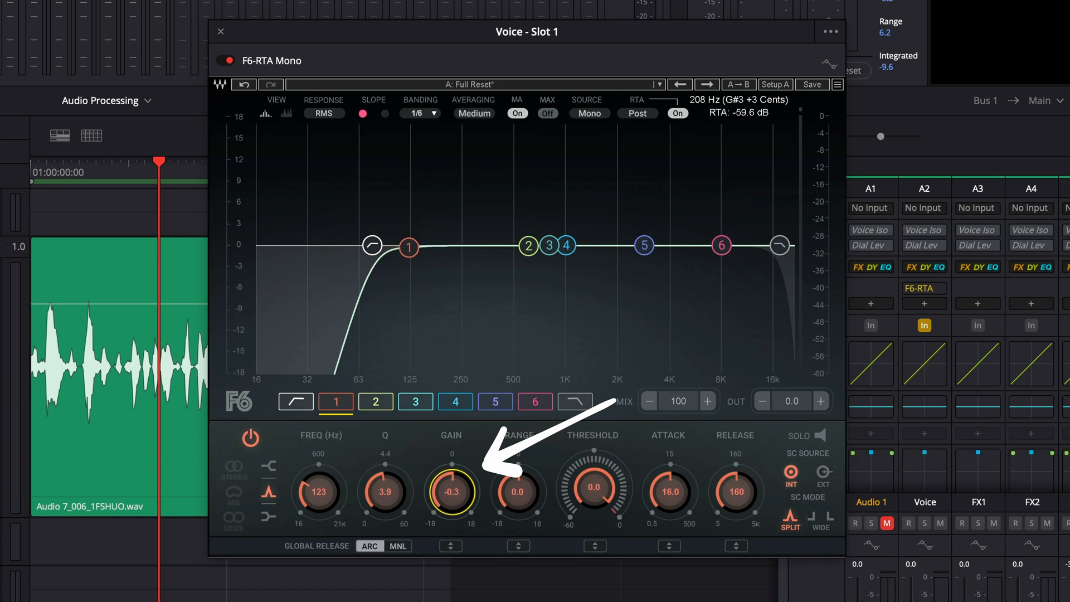
- Sweep a boosted band 2 with a Q of 5.3 to 198 Hz during playback, then cut its gain to -3.2 dB
left_click_drag(529, 245, 481, 190)
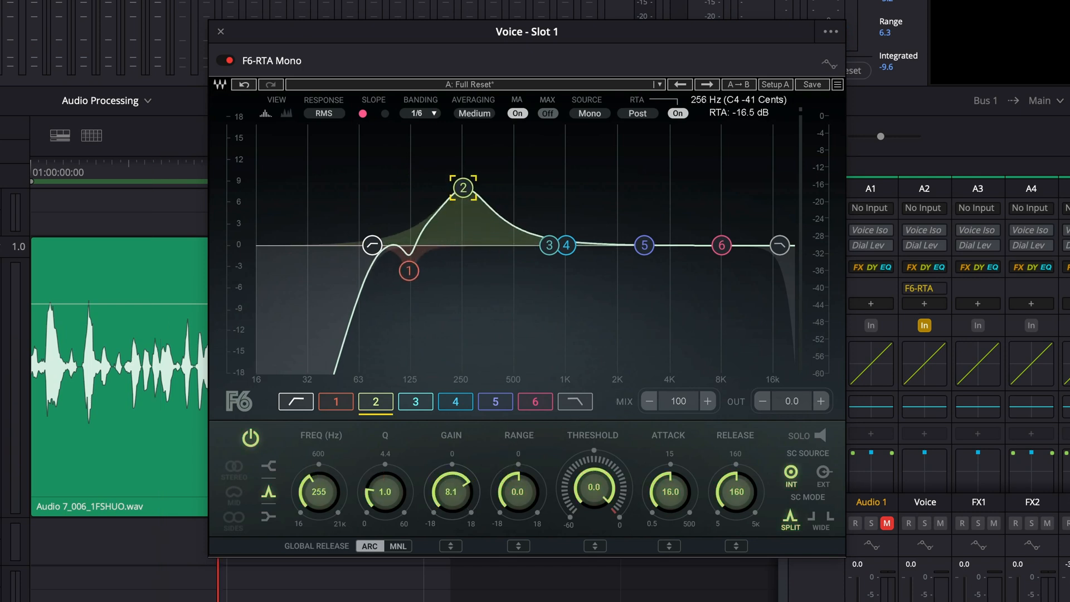
left_click_drag(384, 491, 385, 455)
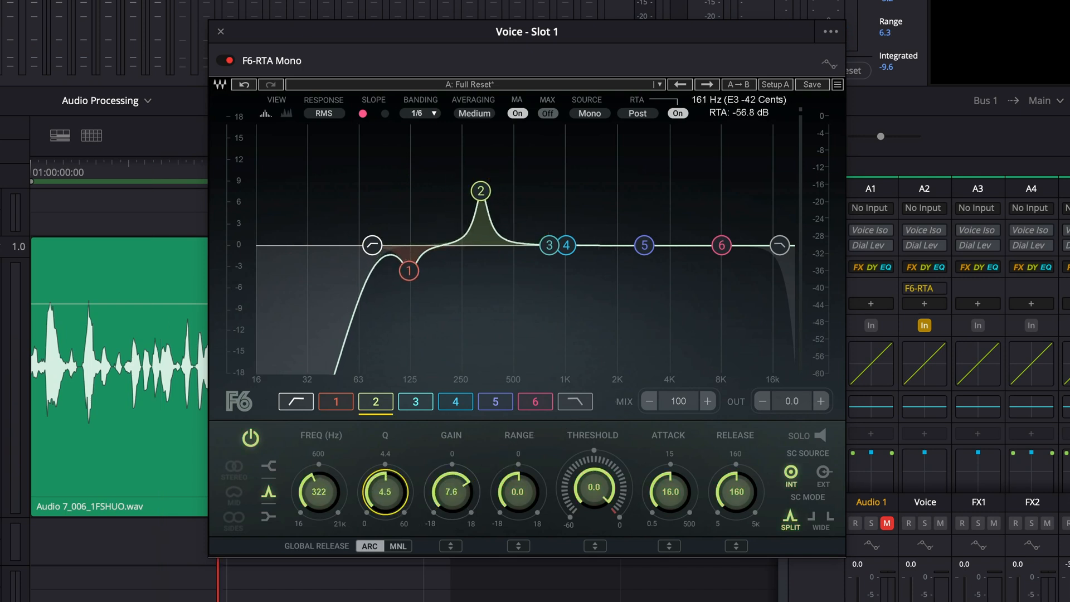
key("space")
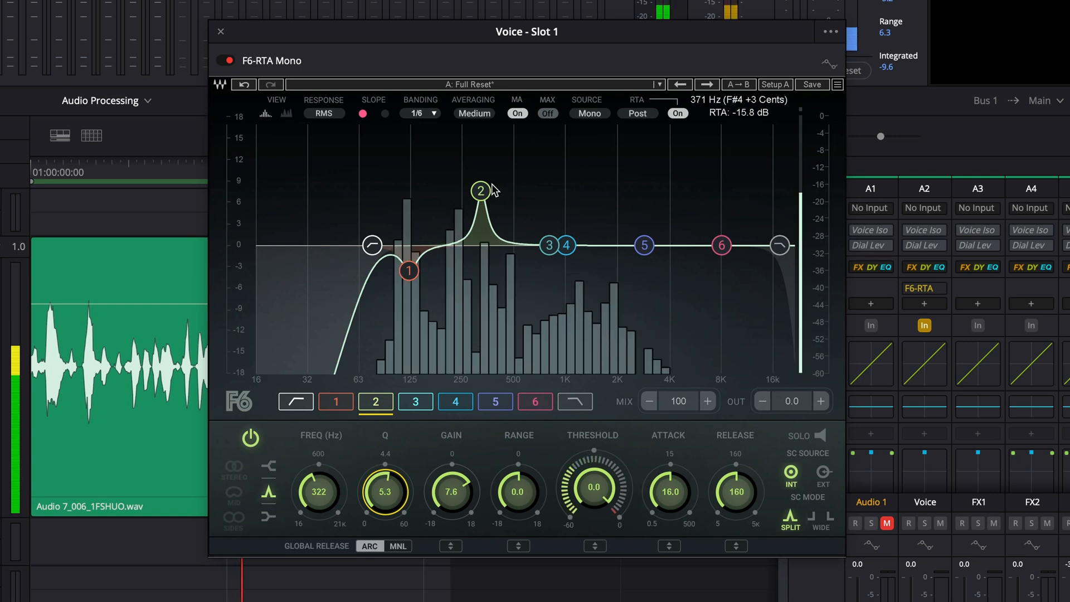
left_click_drag(481, 191, 444, 156)
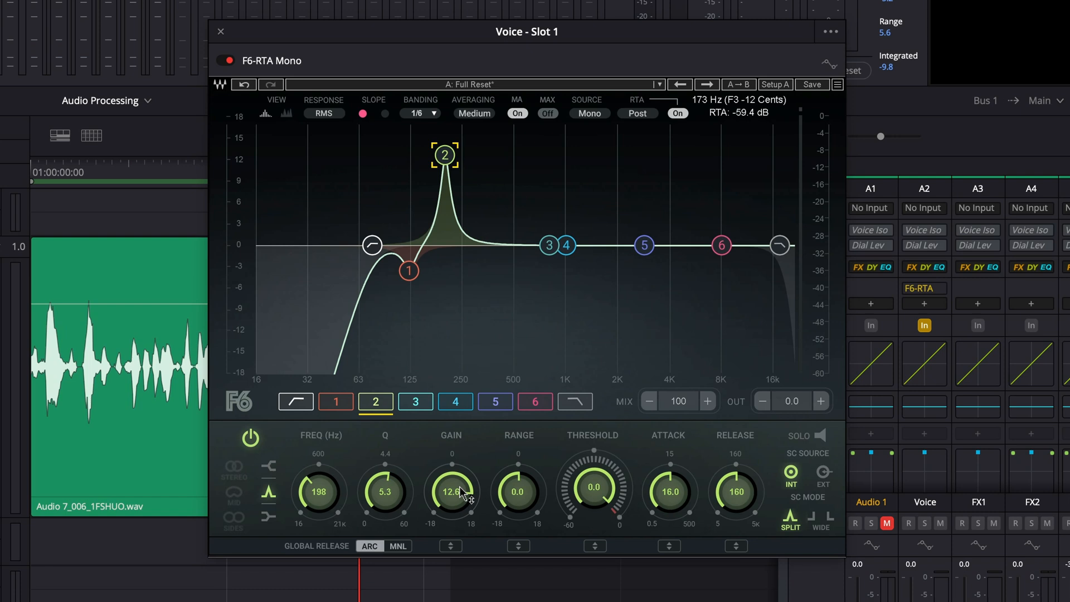
left_click_drag(452, 492, 451, 538)
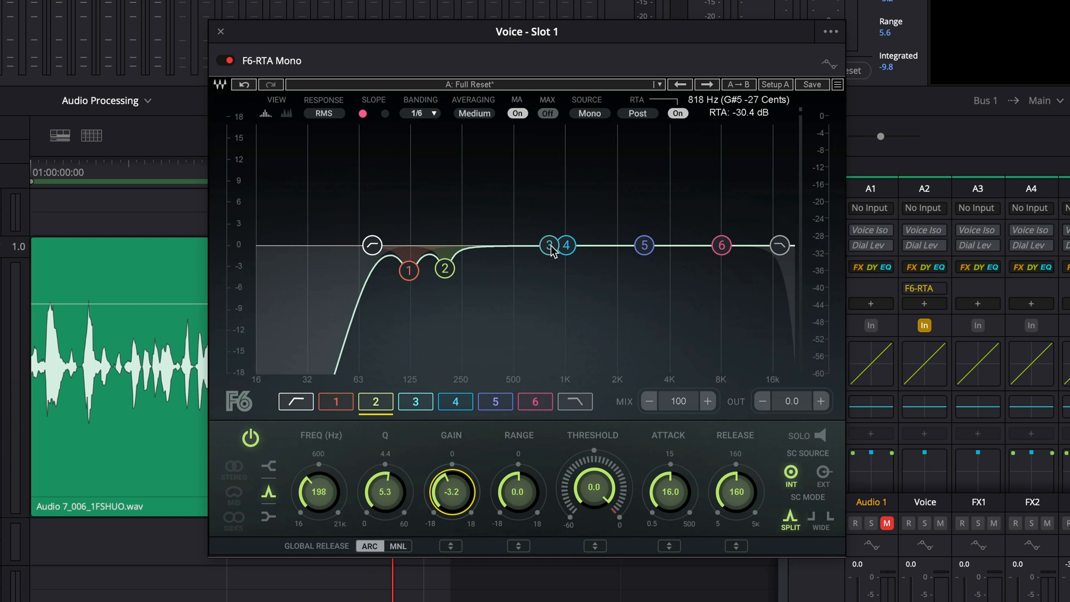
- Sweep a boosted band 3 during playback, then cut it to -3.4 dB at 446 Hz with a Q of 4.3
left_click_drag(552, 251, 552, 157)
scroll(537, 175, "up", 3)
key("space")
left_click_drag(548, 157, 506, 226)
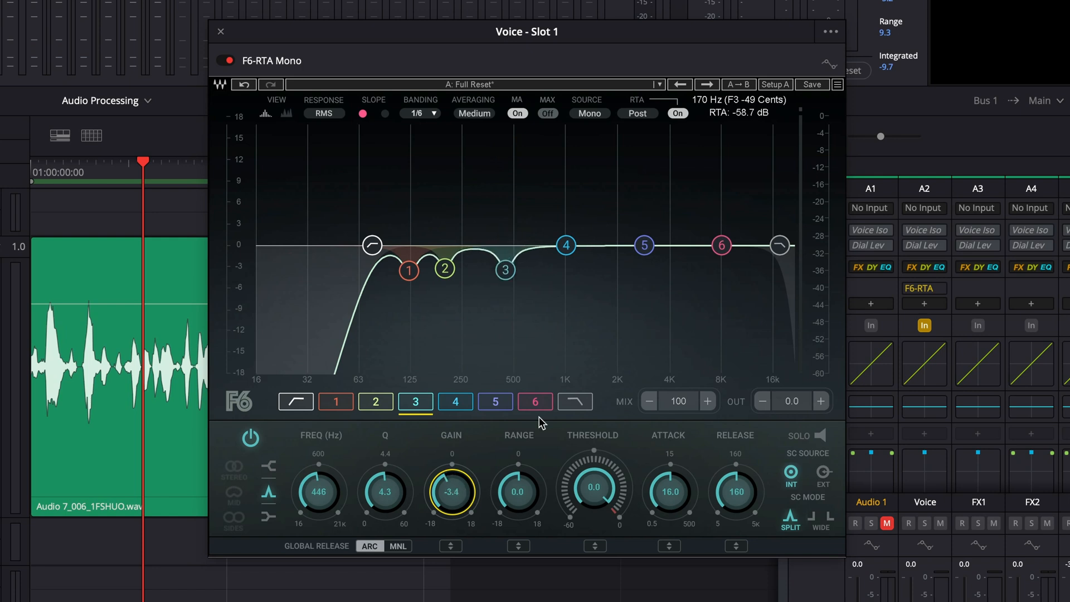
- Cut band 4 to -2.7 dB at 1097 Hz with a Q of 8.3, and set the high-cut filter to about 16164 Hz at 24 dB/oct
mouse_move(566, 246)
left_mouse_down()
mouse_move(569, 139)
mouse_move(578, 139)
mouse_move(568, 139)
mouse_move(573, 240)
left_mouse_up()
key("space")
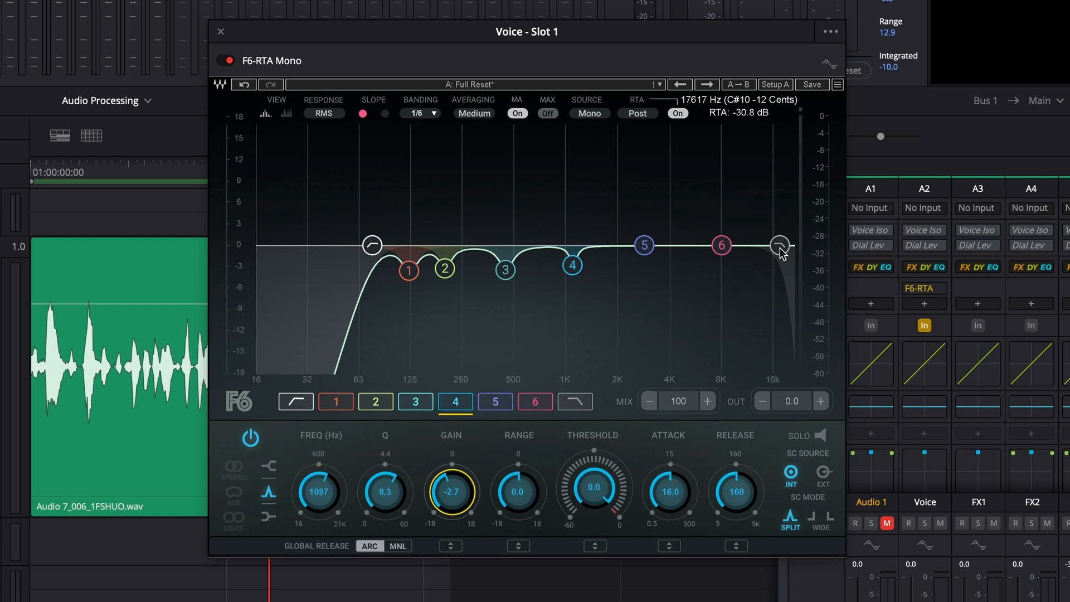
key("space")
mouse_move(780, 251)
left_mouse_down()
mouse_move(772, 246)
mouse_move(778, 273)
mouse_move(776, 245)
left_mouse_up()
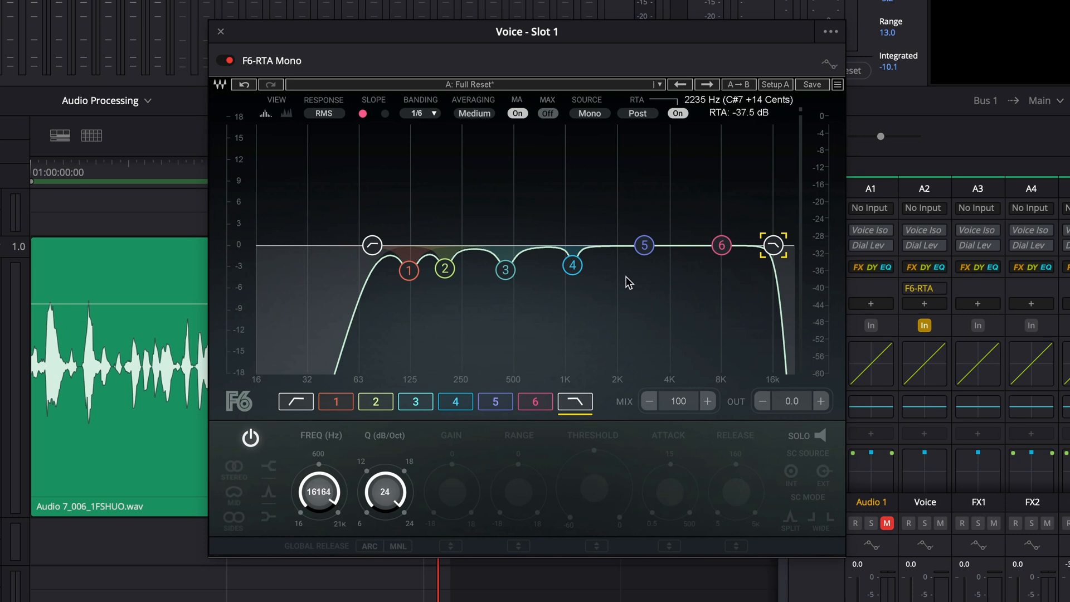
- Boost band 6 and sweep it down to 6545 Hz during playback, with a gain of 11.8 dB and a Q of 3.4
left_click_drag(720, 246, 724, 183)
left_click_drag(388, 495, 388, 495)
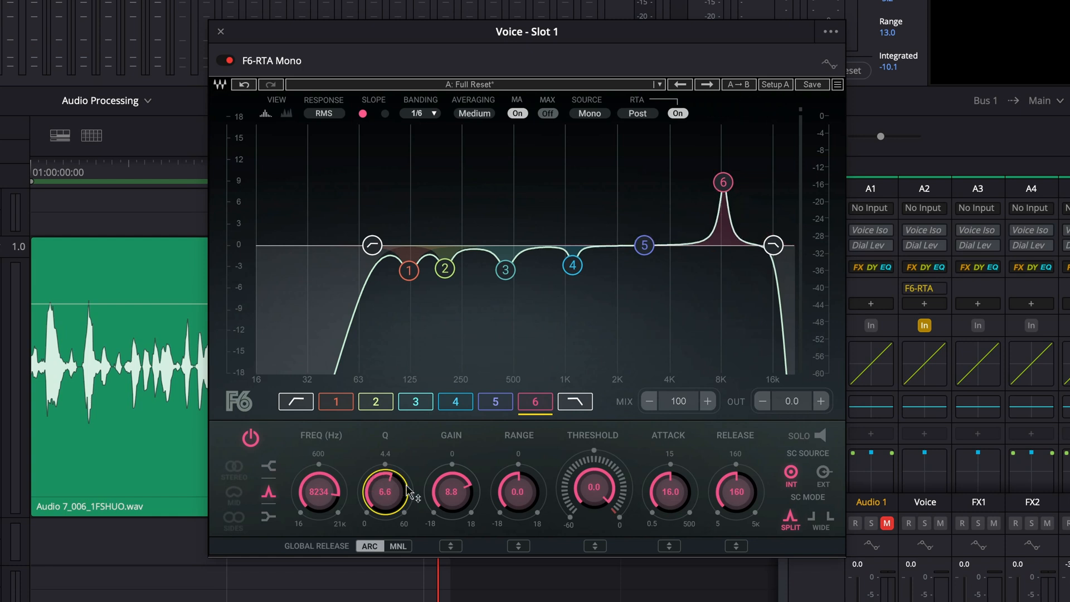
key("space")
left_click_drag(724, 182, 706, 161)
left_click_drag(385, 492, 384, 511)
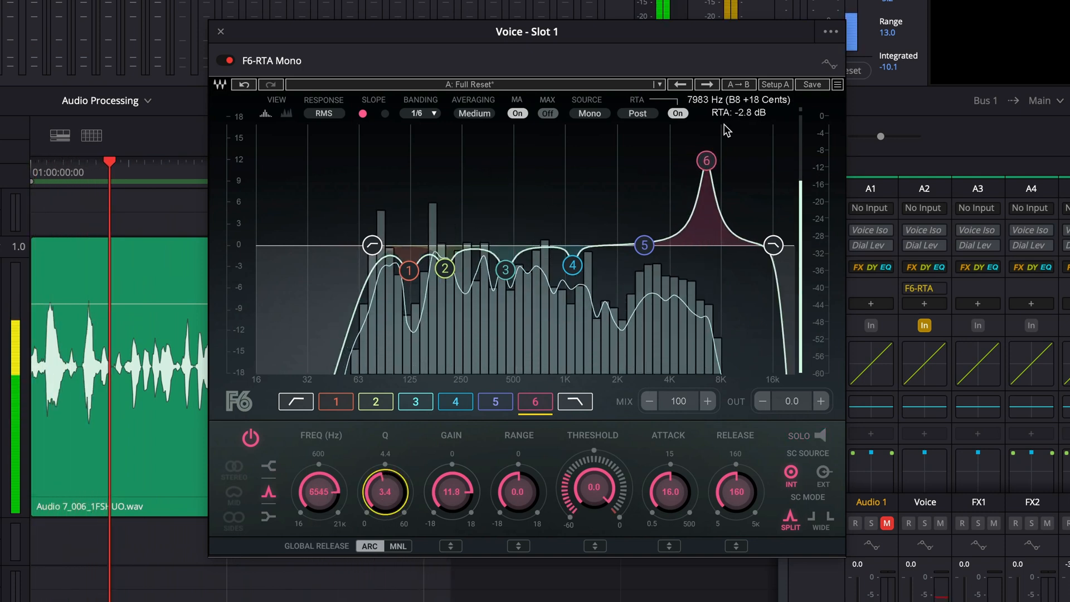
- Move band 6 to 4364 Hz, widen its Q to 2.6, and cut its gain to -2.6 dB
left_click_drag(707, 161, 676, 149)
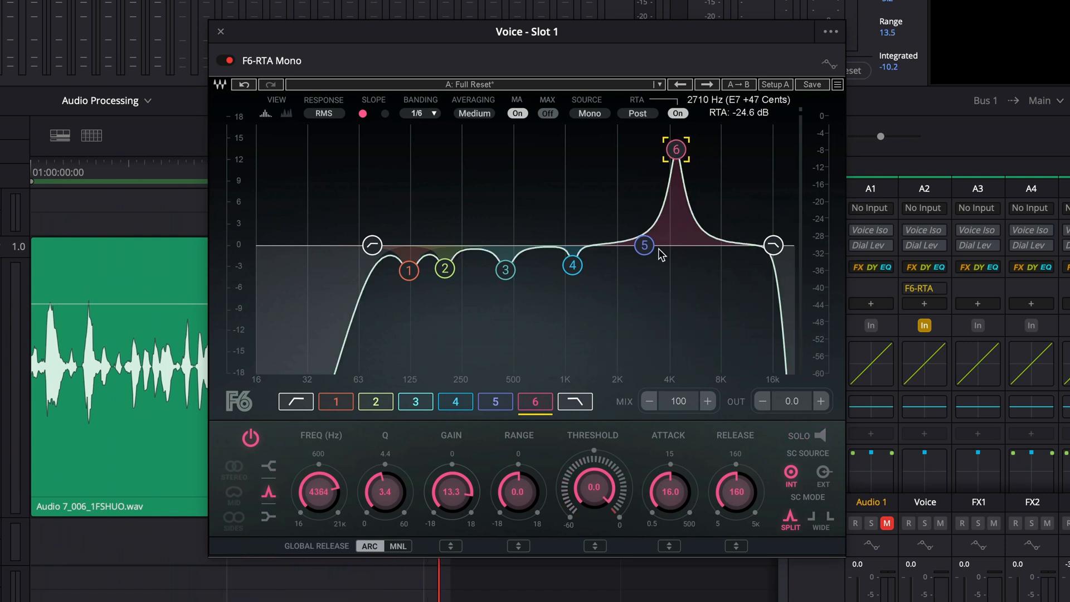
left_click(385, 494)
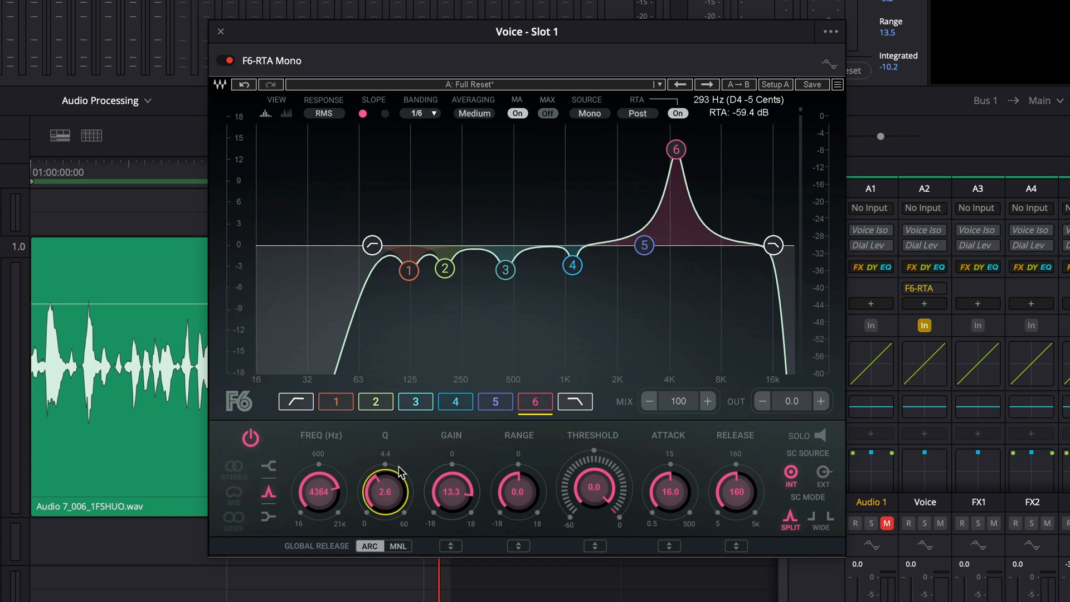
left_click_drag(452, 491, 451, 541)
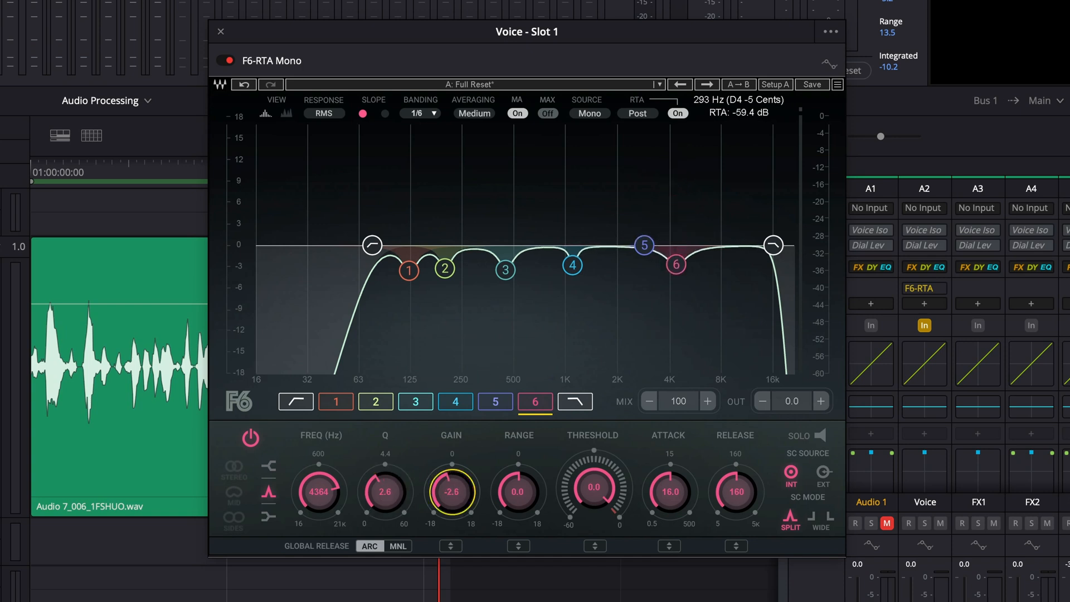
- Move band 5 to about 2021 Hz and switch it off, and shift band 4 to about 1117 Hz
left_click_drag(644, 245, 619, 244)
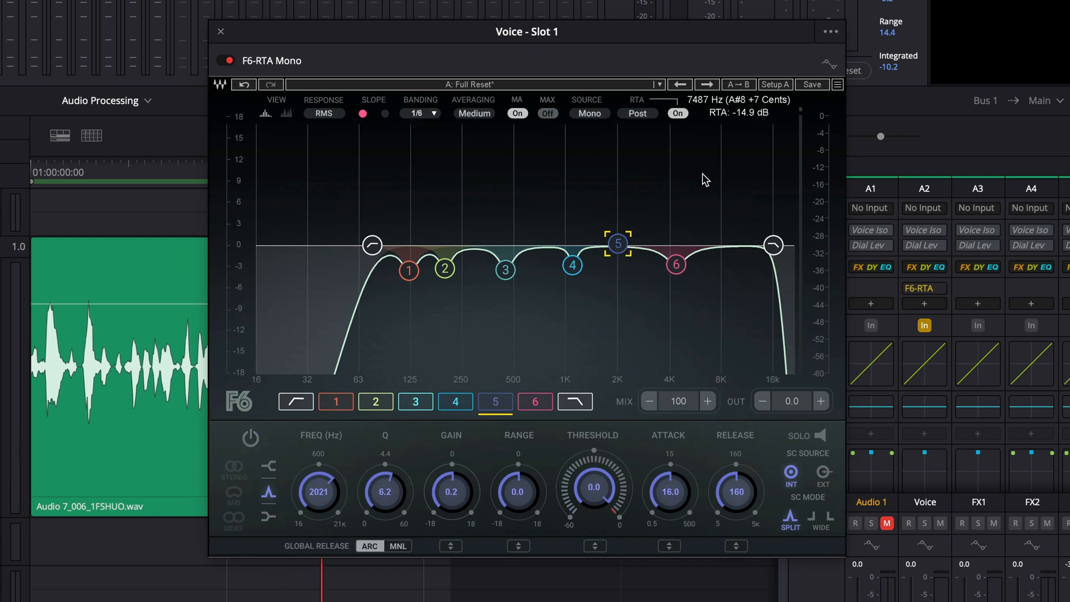
mouse_move(576, 272)
left_mouse_down()
mouse_move(569, 370)
mouse_move(574, 266)
left_mouse_up()
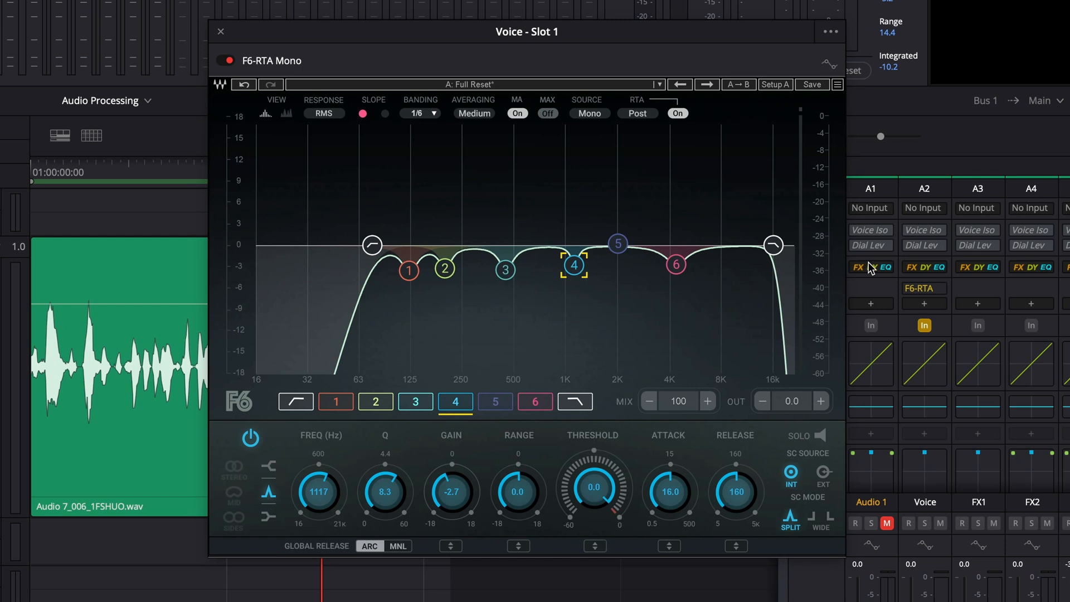
- Play the voice clip from its start and compare the sound with the F6-RTA plugin bypassed and enabled
left_click(153, 348)
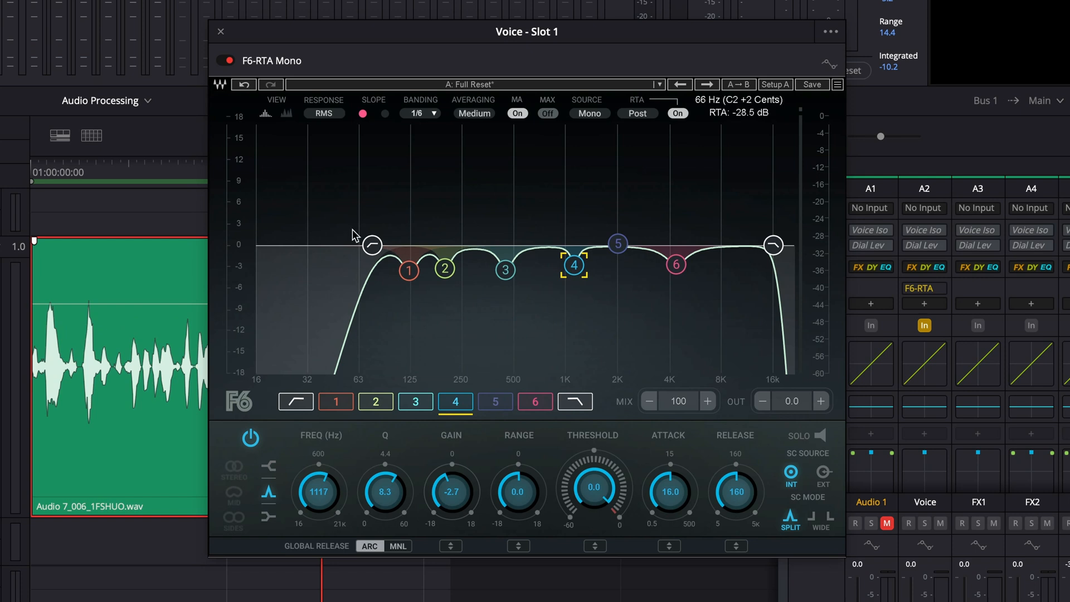
left_click_drag(59, 167, 33, 168)
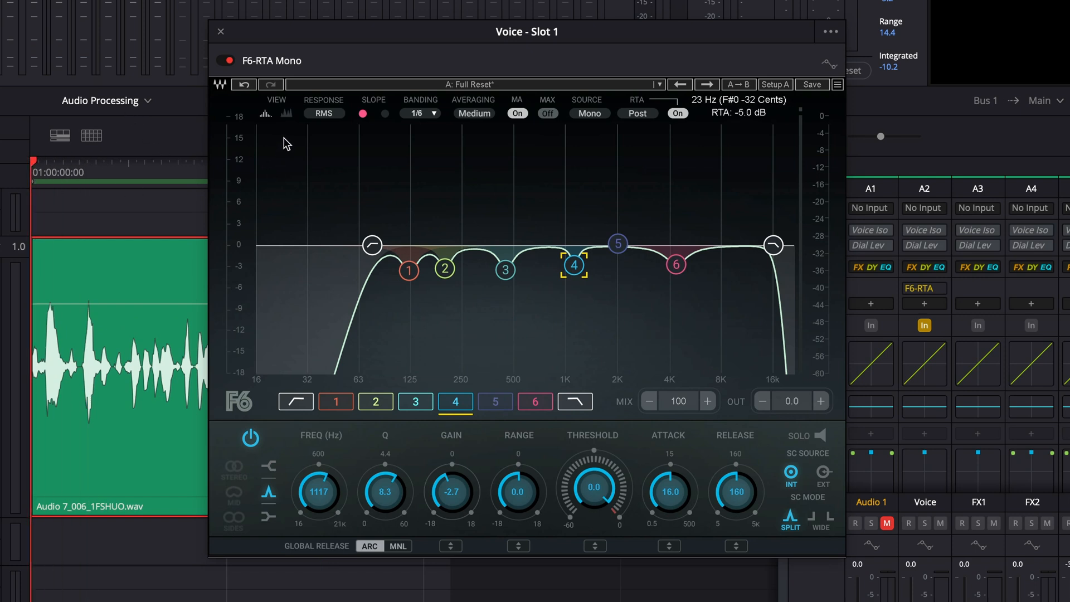
key("space")
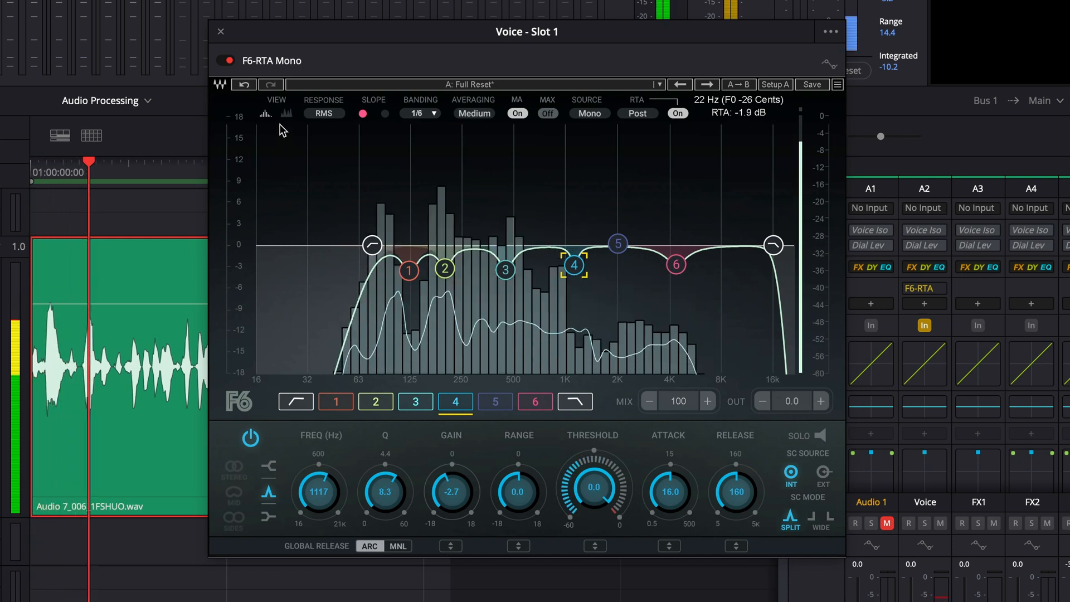
left_click(229, 60)
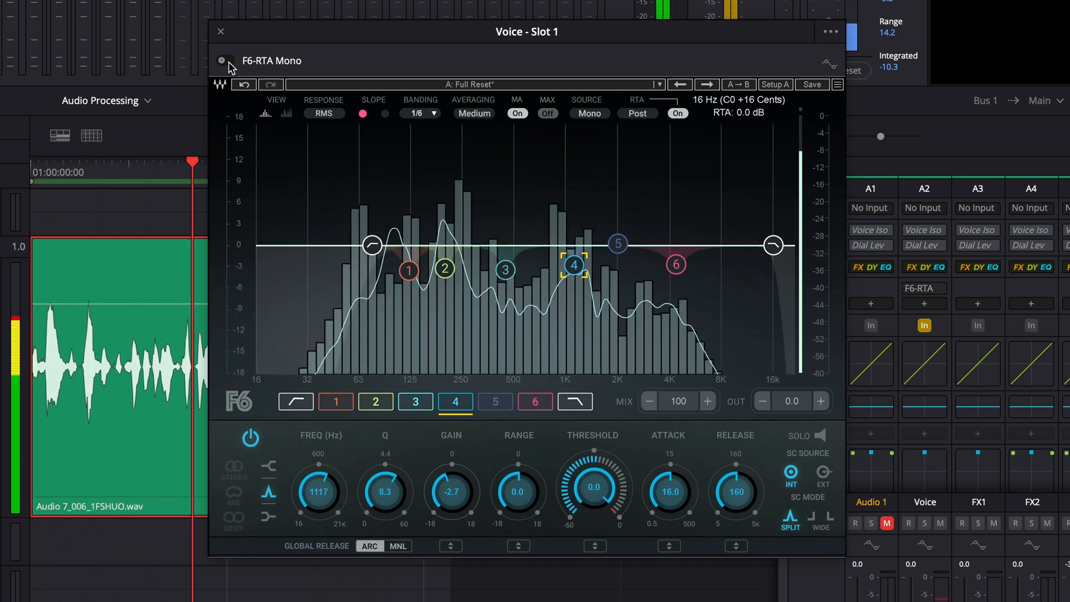
left_click(229, 61)
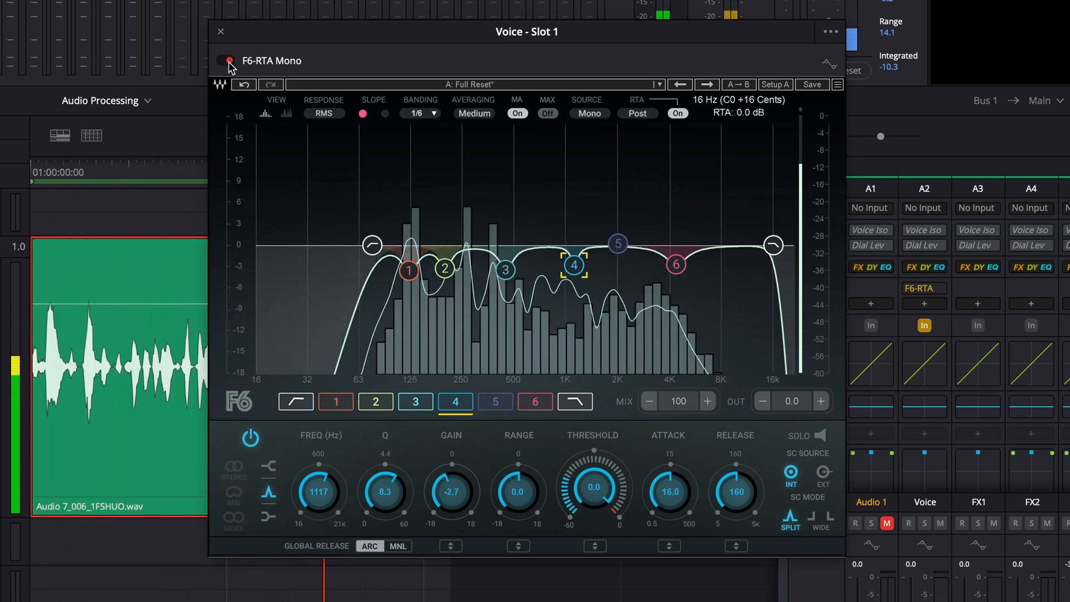
left_click(229, 60)
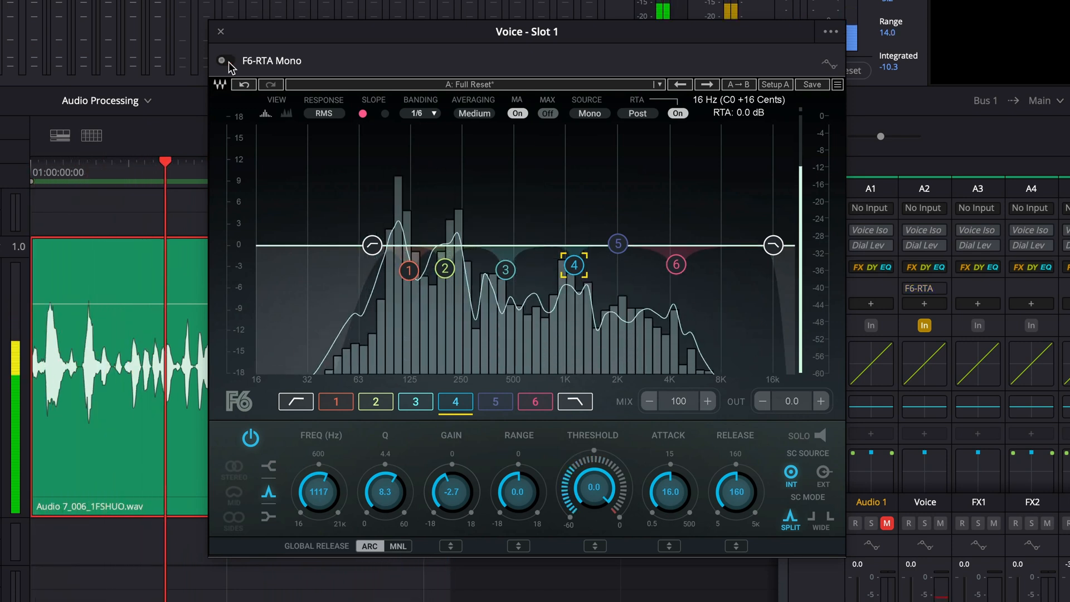
left_click(229, 61)
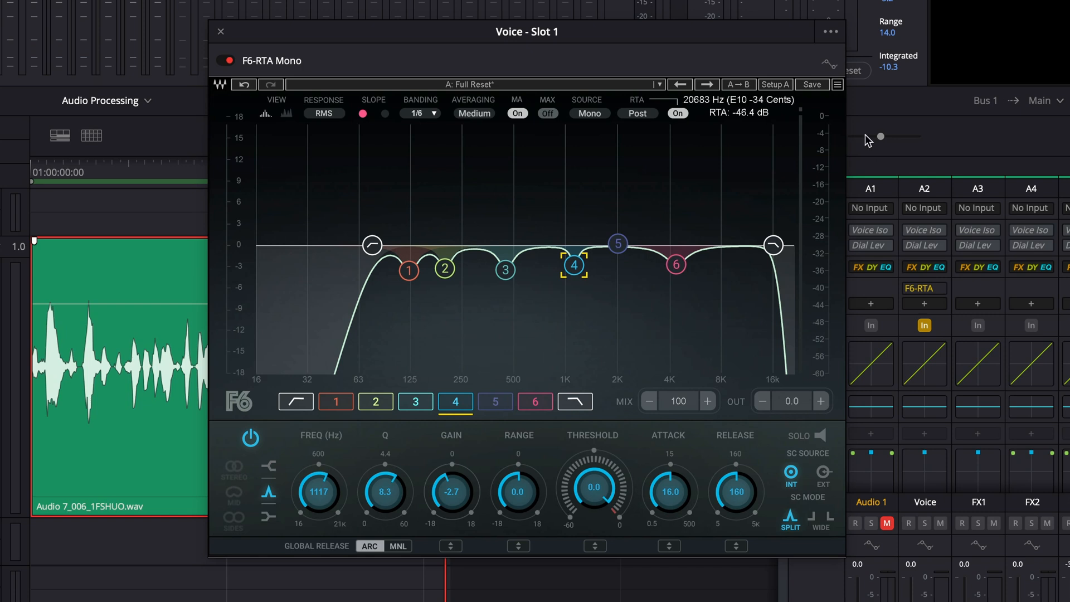
- Lower the frequency of the F6-RTA low-cut filter slightly
left_click(374, 246)
left_click_drag(372, 245, 357, 245)
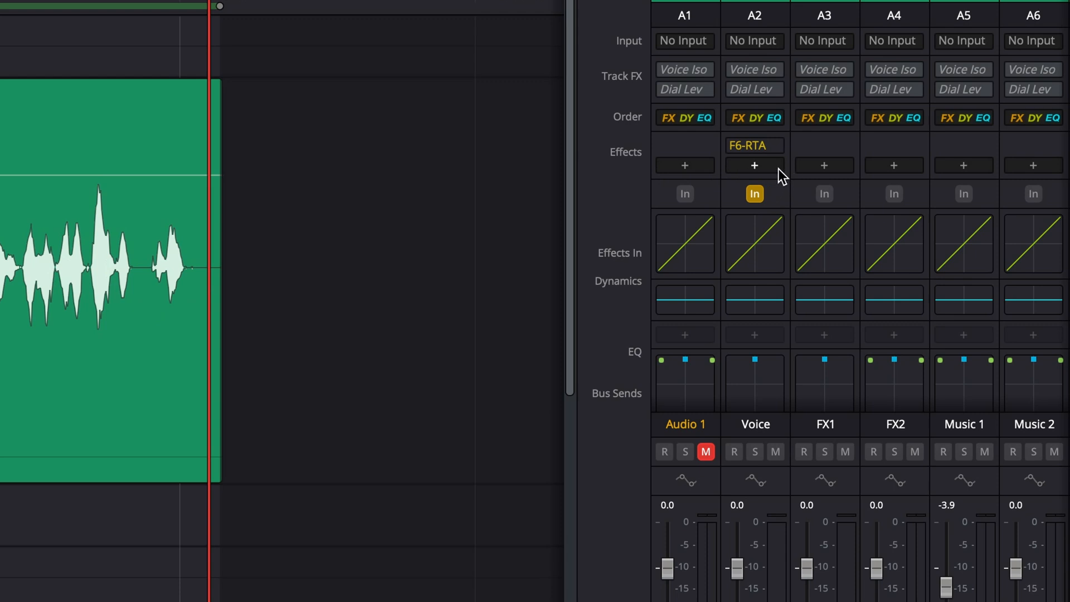
- Add the VST restoration effect Clarity Vx - DeReverb Mono to the Voice track's next effects slot
left_click(778, 169)
mouse_move(903, 400)
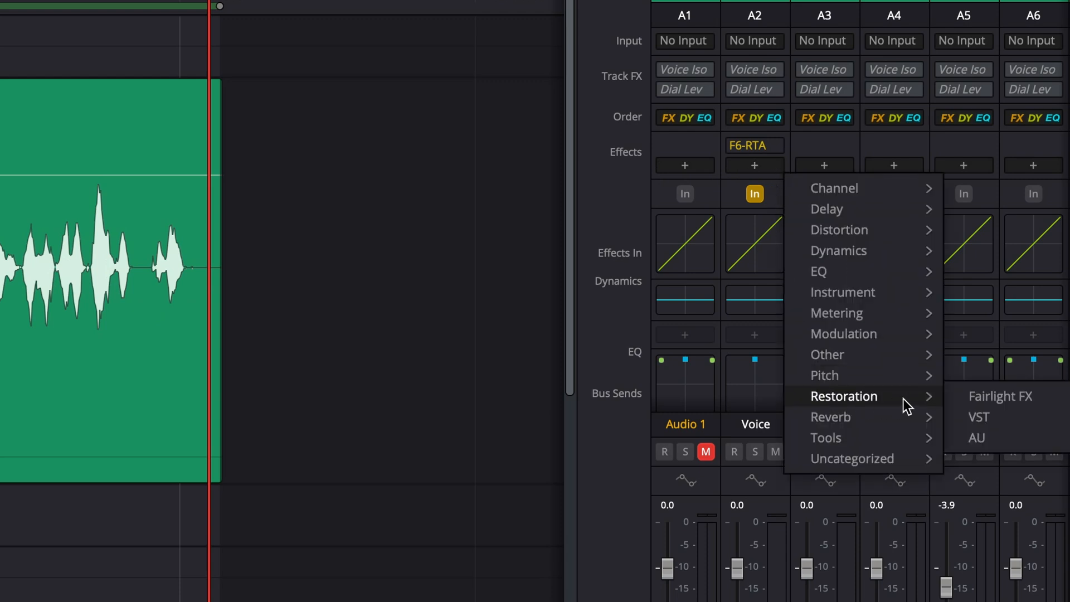
mouse_move(1000, 421)
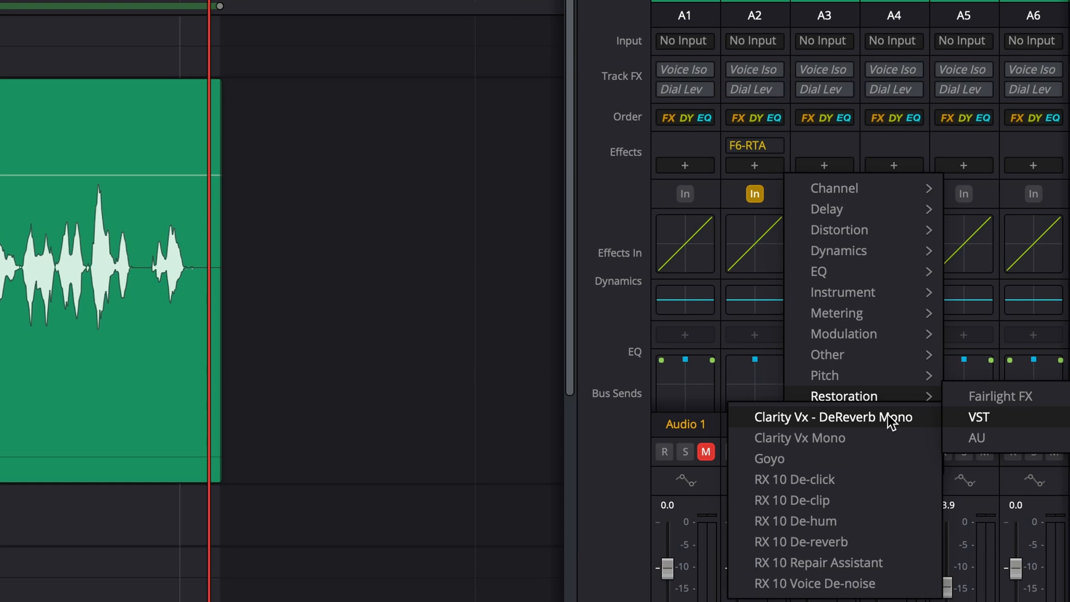
left_click(930, 417)
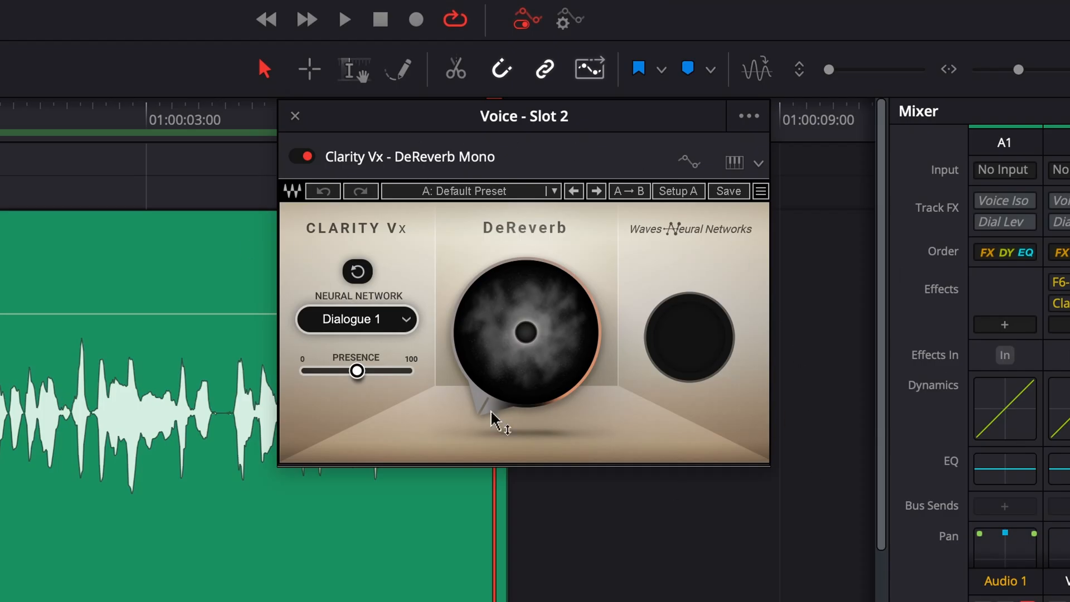
- Audition a small DeReverb amount on the voice clip during playback, and return the amount to 0
mouse_move(566, 357)
left_mouse_down()
mouse_move(566, 313)
mouse_move(574, 366)
left_mouse_up()
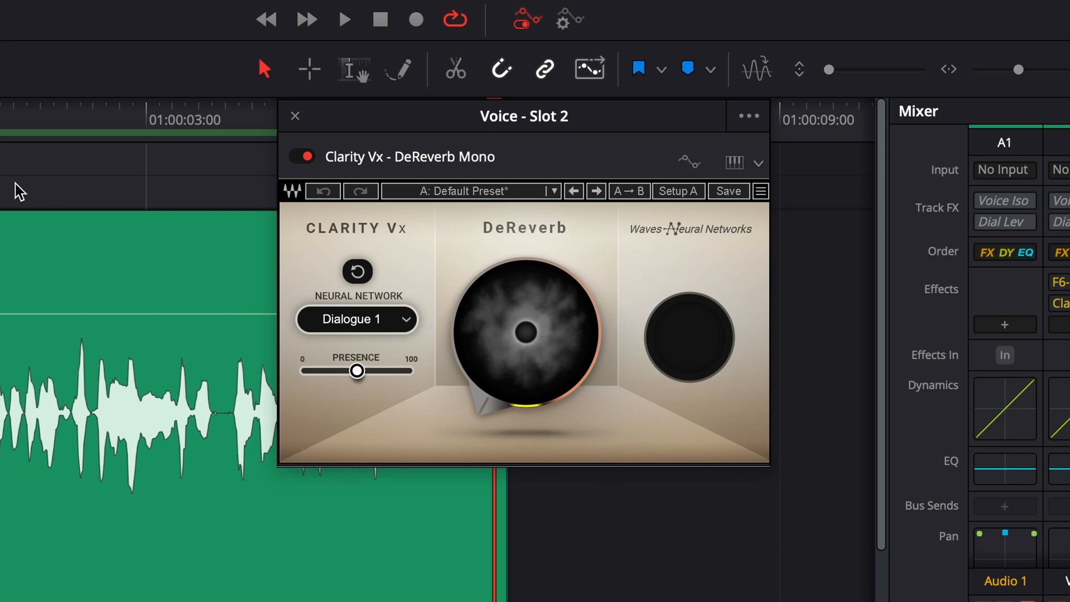
key("space")
mouse_move(526, 335)
left_mouse_down()
mouse_move(526, 228)
mouse_move(526, 334)
left_mouse_up()
key("space")
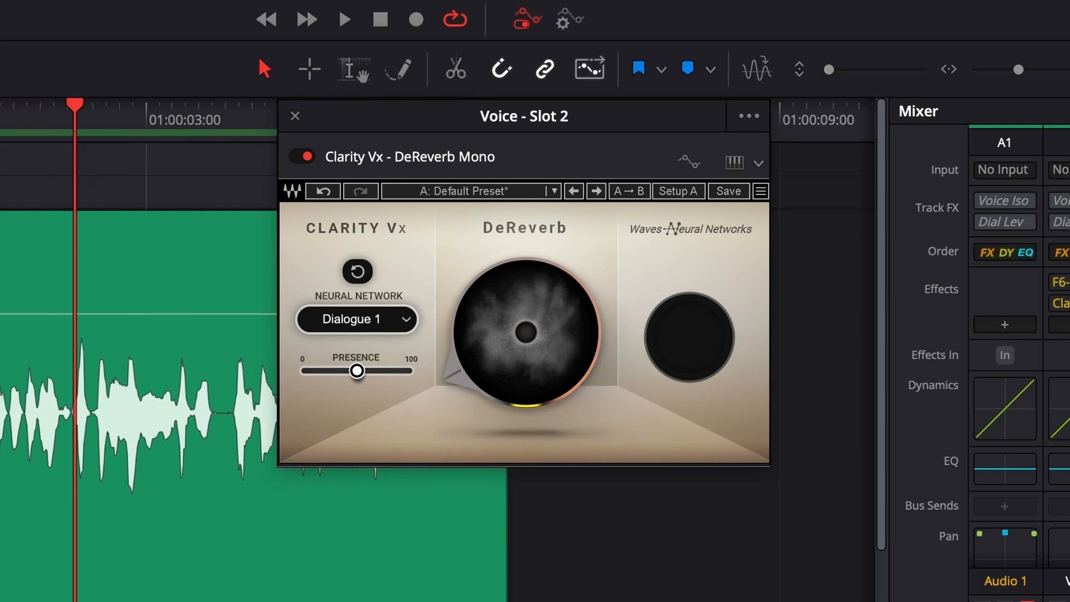
mouse_move(540, 361)
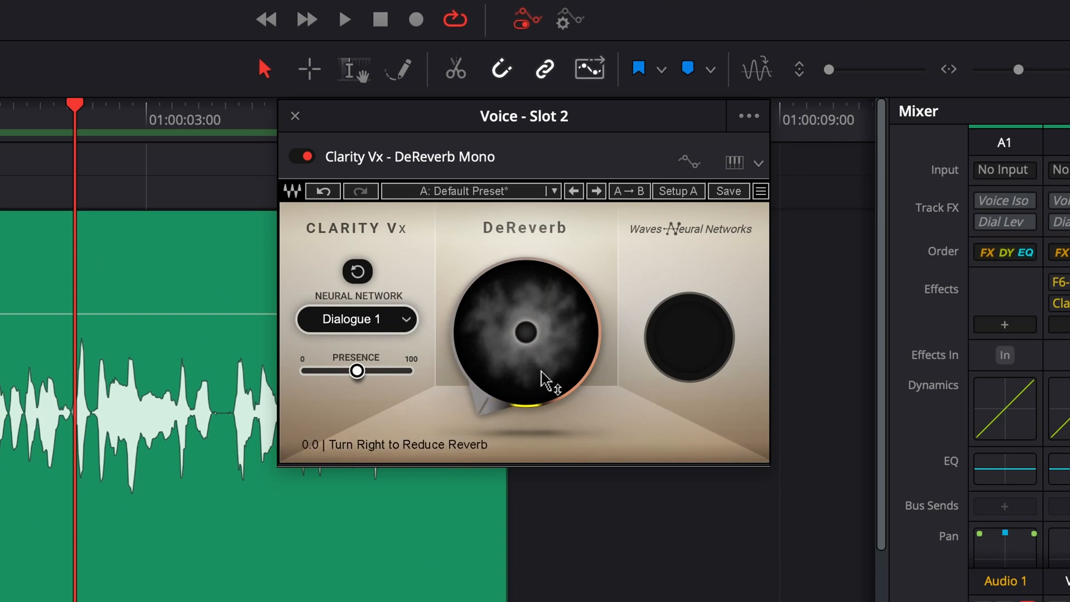
left_click_drag(547, 382, 530, 389)
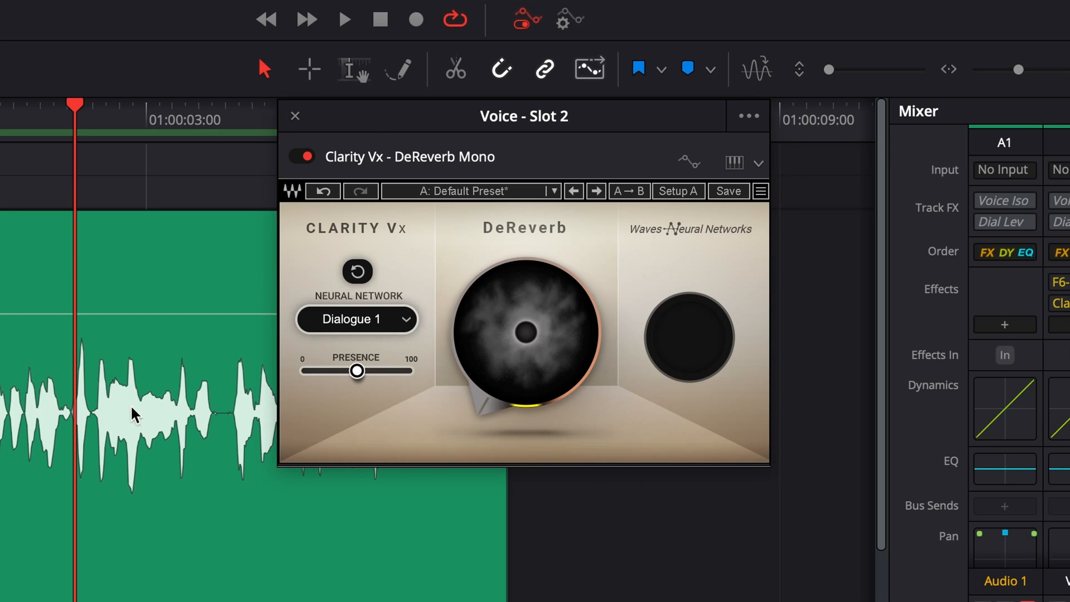
- Audition strong reverb reduction on the clip 20241006_GVIP6629.MP4_1, with the DeReverb amount at about 54.2
mouse_move(578, 391)
left_mouse_down()
mouse_move(578, 303)
mouse_move(578, 390)
left_mouse_up()
mouse_move(578, 391)
left_mouse_down()
mouse_move(578, 304)
mouse_move(577, 390)
mouse_move(578, 380)
left_mouse_up()
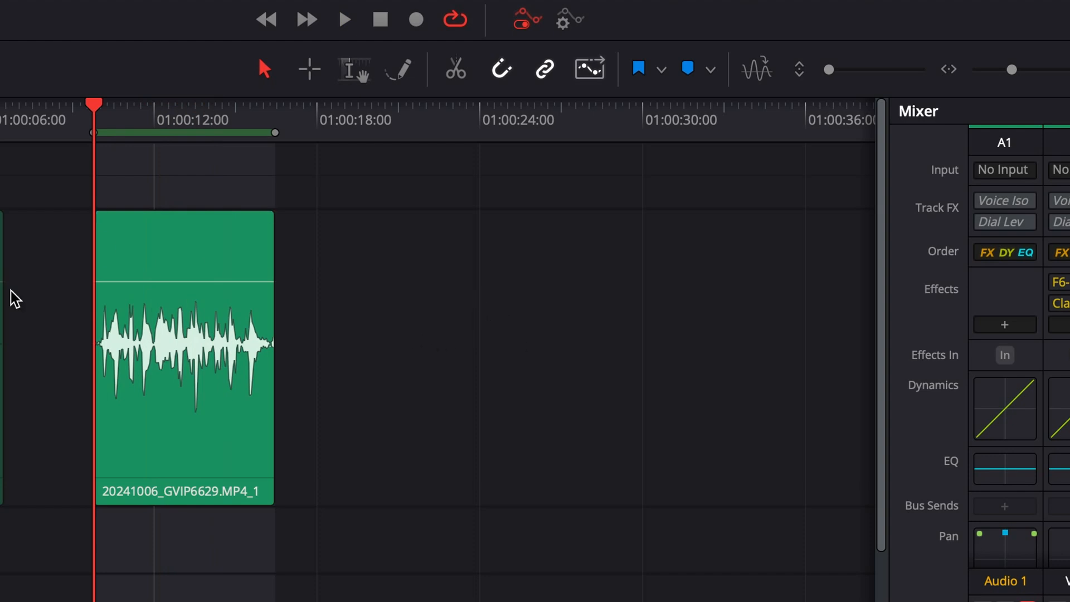
key("space")
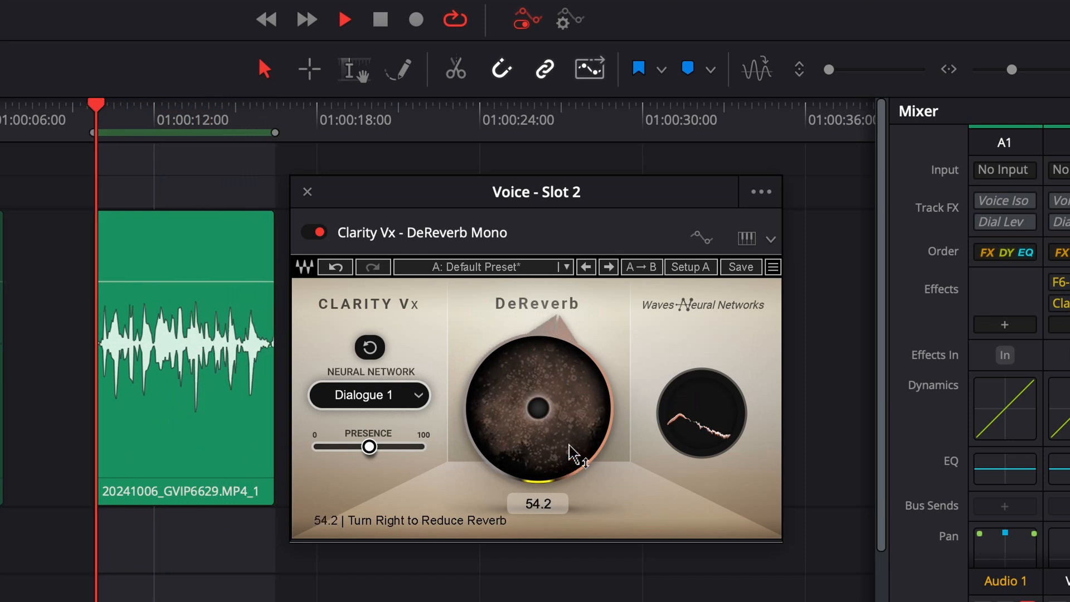
mouse_move(567, 430)
left_mouse_down()
mouse_move(566, 390)
mouse_move(560, 425)
mouse_move(593, 418)
mouse_move(592, 390)
mouse_move(577, 390)
mouse_move(577, 491)
mouse_move(577, 390)
mouse_move(568, 421)
left_mouse_up()
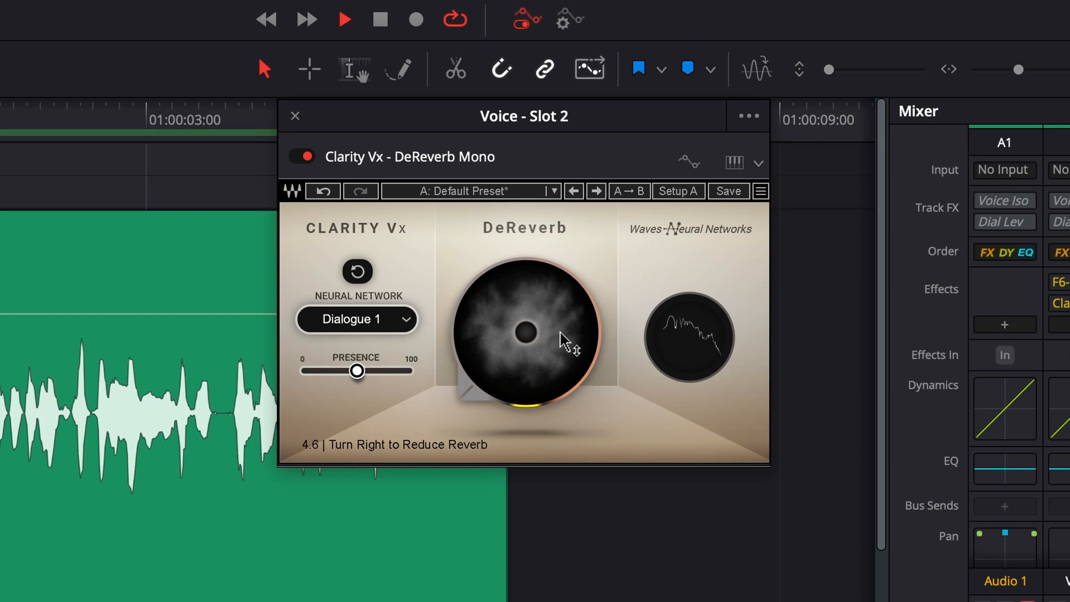
- Set the DeReverb amount to about 4.6 for the original voice clip and close the plugin window
mouse_move(566, 342)
left_mouse_down()
mouse_move(566, 356)
mouse_move(566, 343)
left_mouse_up()
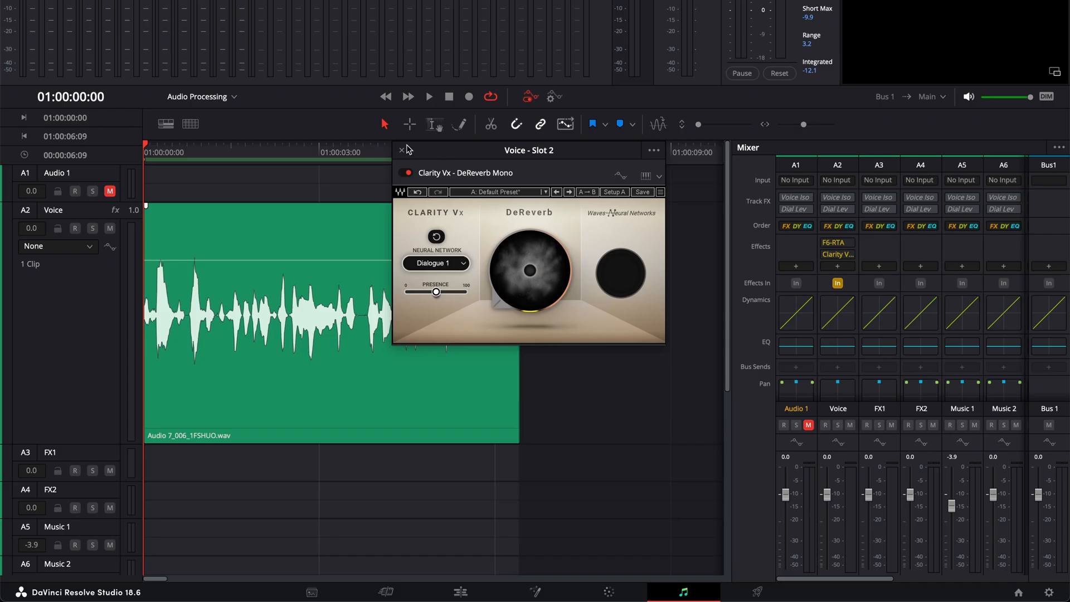
left_click(402, 150)
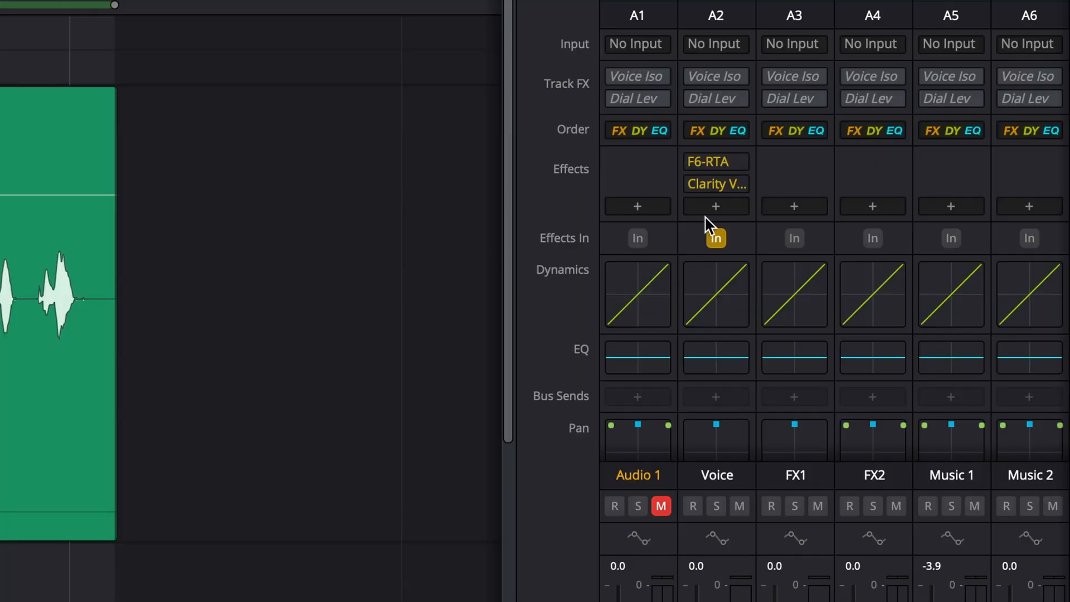
- Add the VST restoration effect Clarity Vx Mono to the Voice track's third effects slot and close its window
left_click(742, 205)
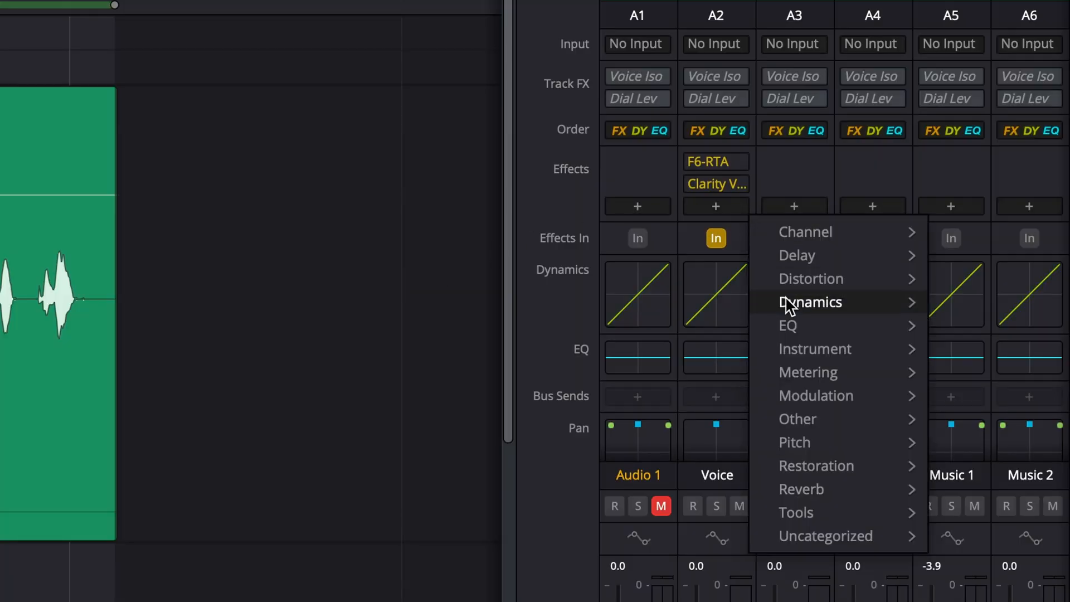
mouse_move(860, 466)
mouse_move(996, 493)
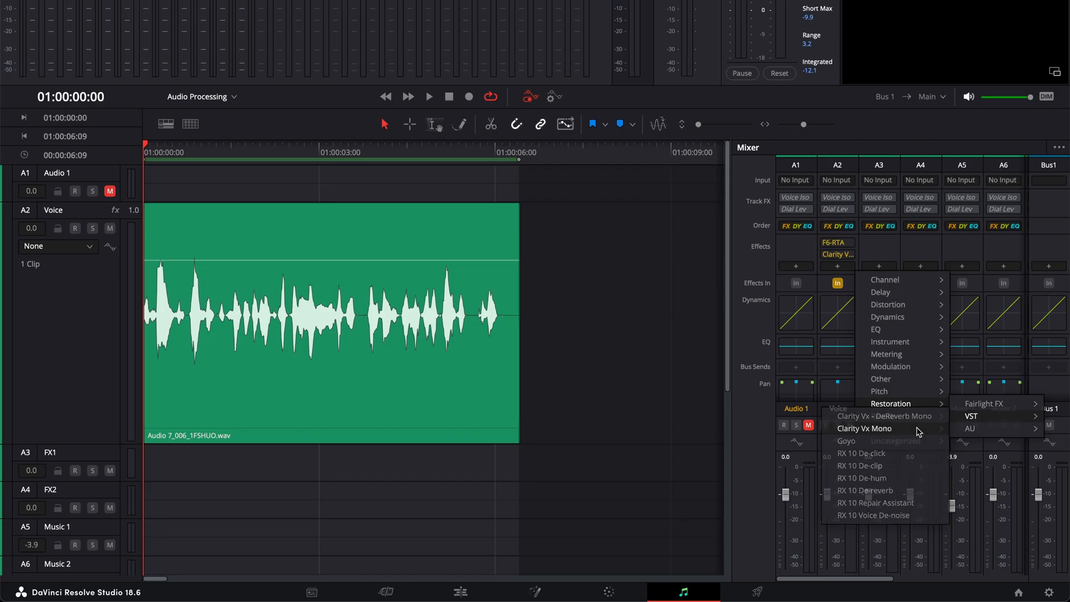
left_click(865, 512)
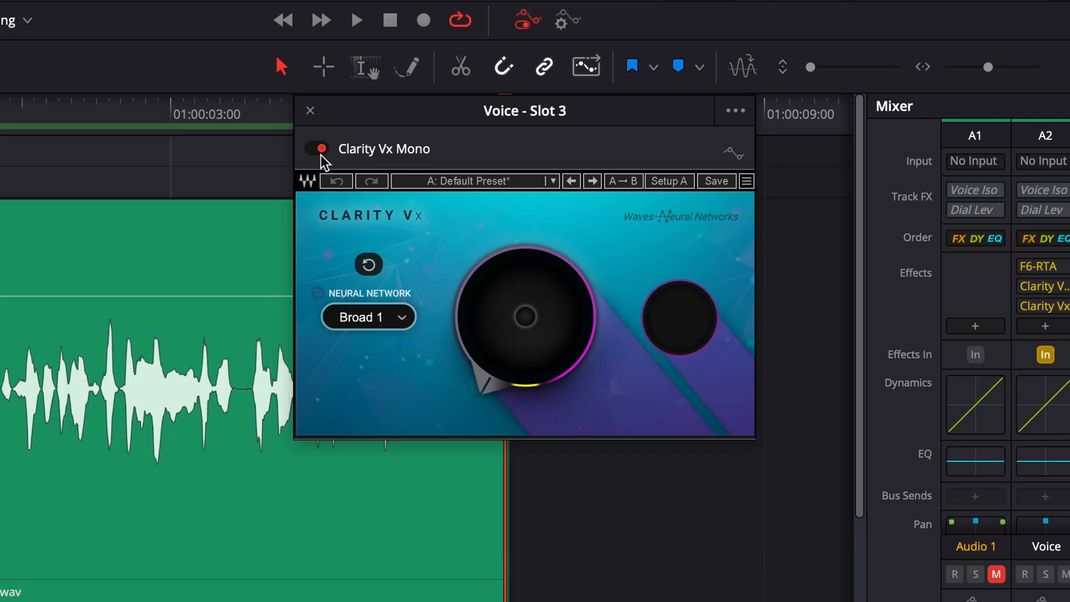
left_click(310, 111)
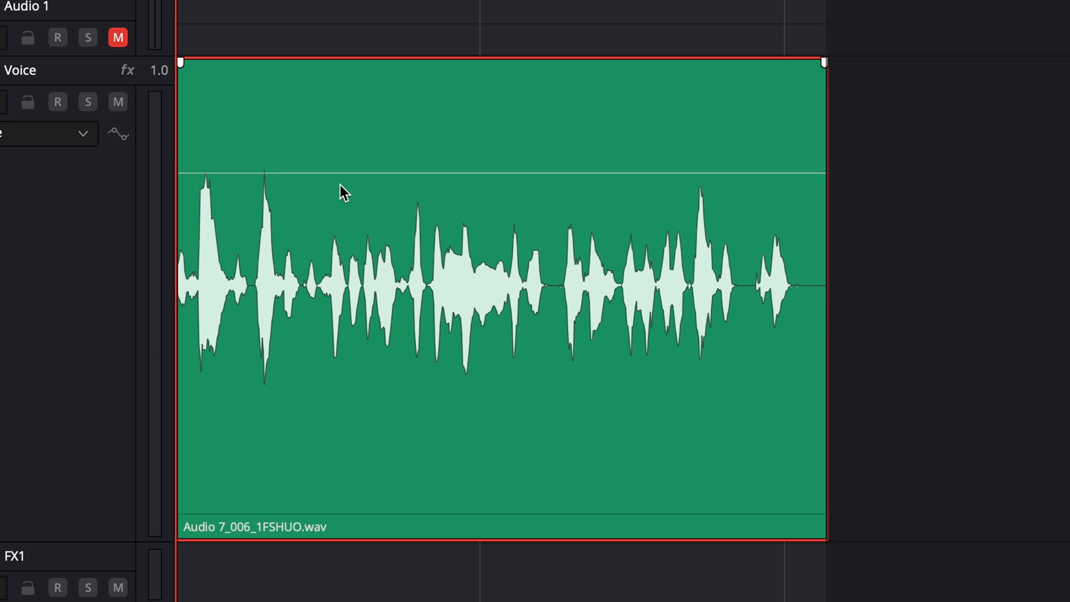
- Try raising the voice clip's volume, restore the original level, and close the Voice track's Dynamics window
left_click_drag(399, 173, 405, 156)
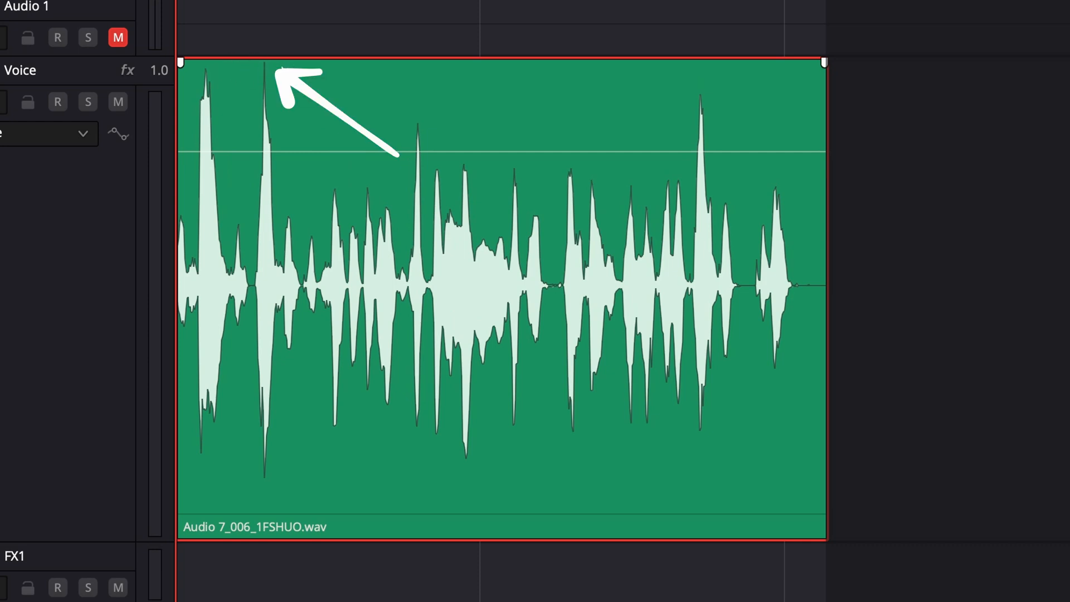
left_click_drag(370, 152, 431, 172)
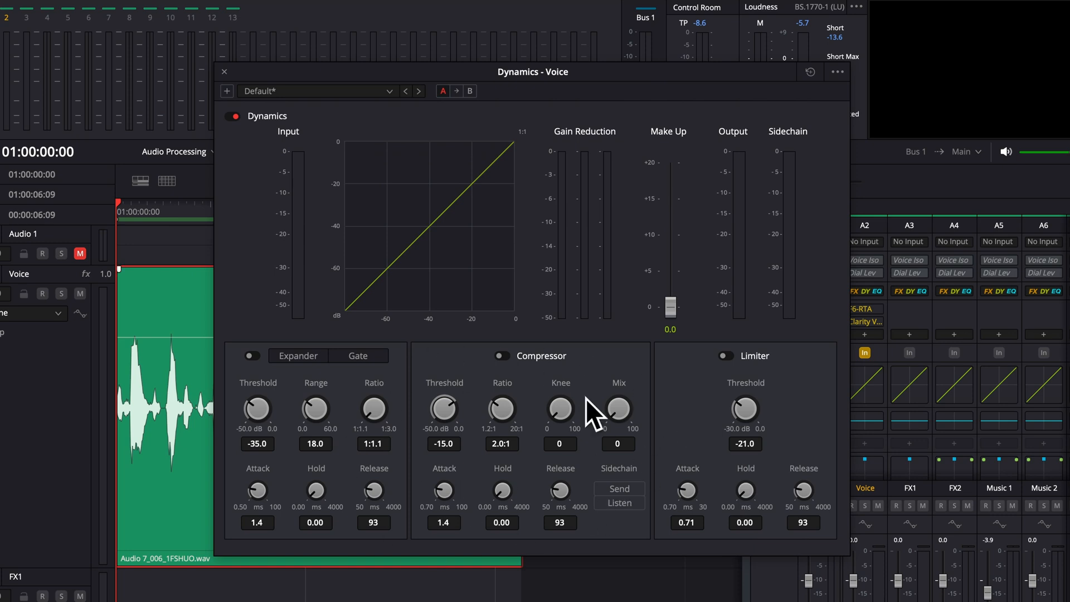
left_click(225, 73)
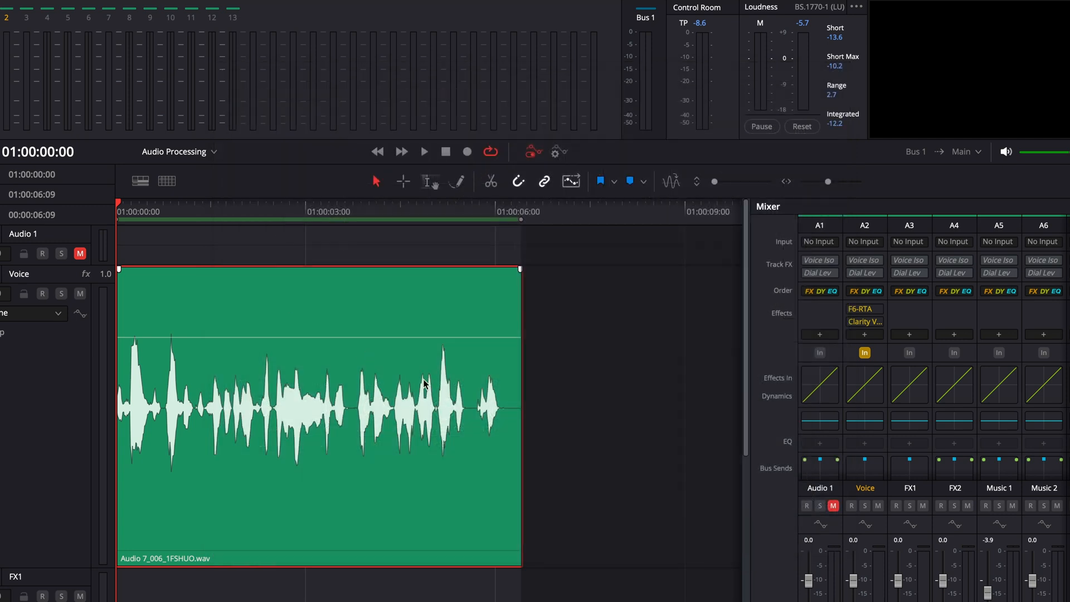
- Add the VST effect RVox Mono to the Voice track's third effects slot
left_click(873, 336)
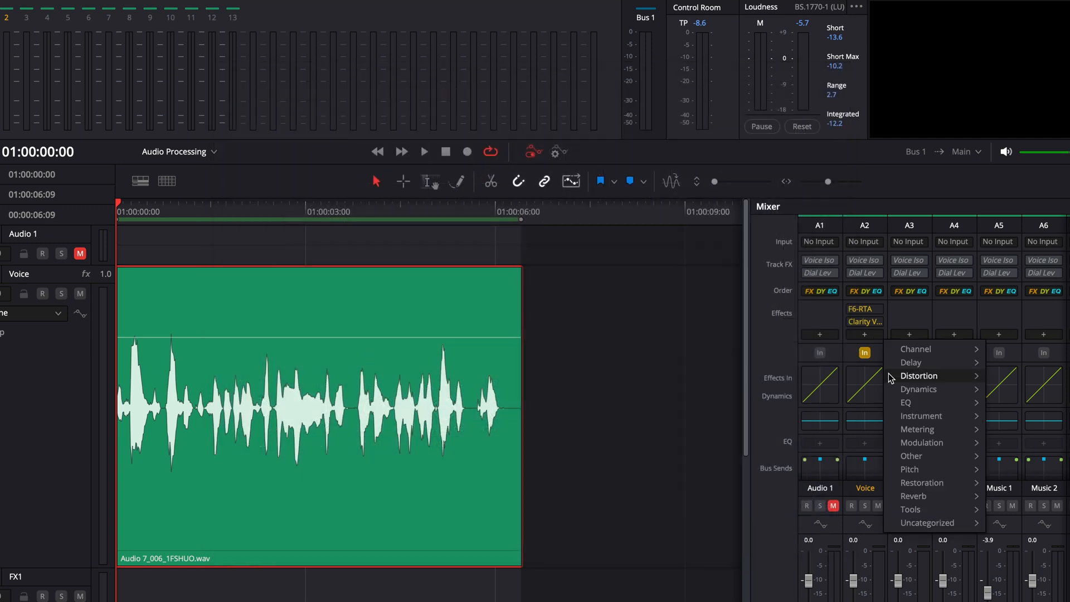
mouse_move(936, 509)
mouse_move(1028, 509)
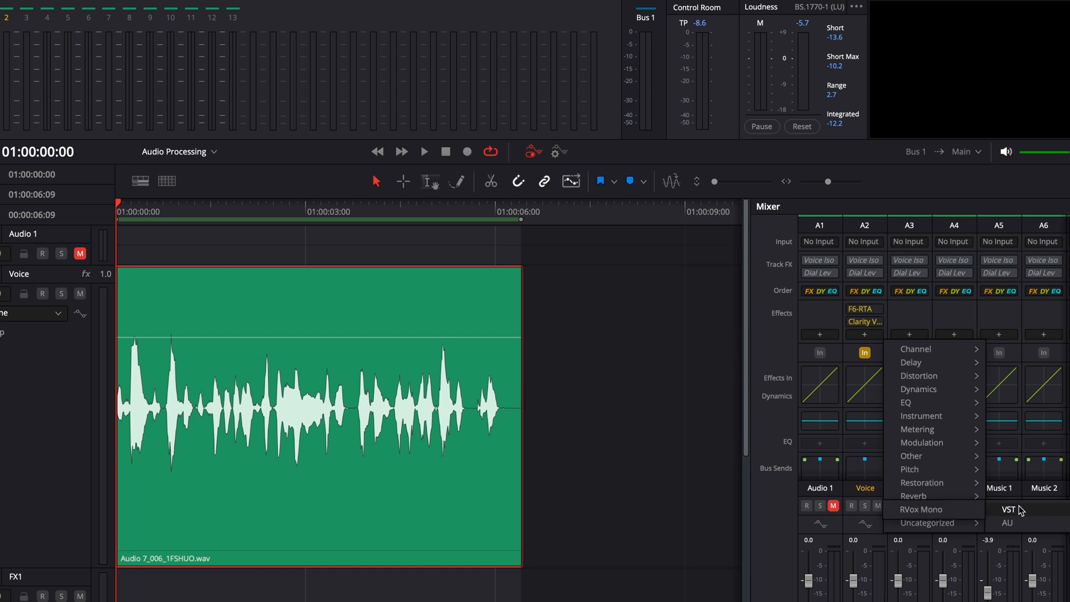
left_click(961, 509)
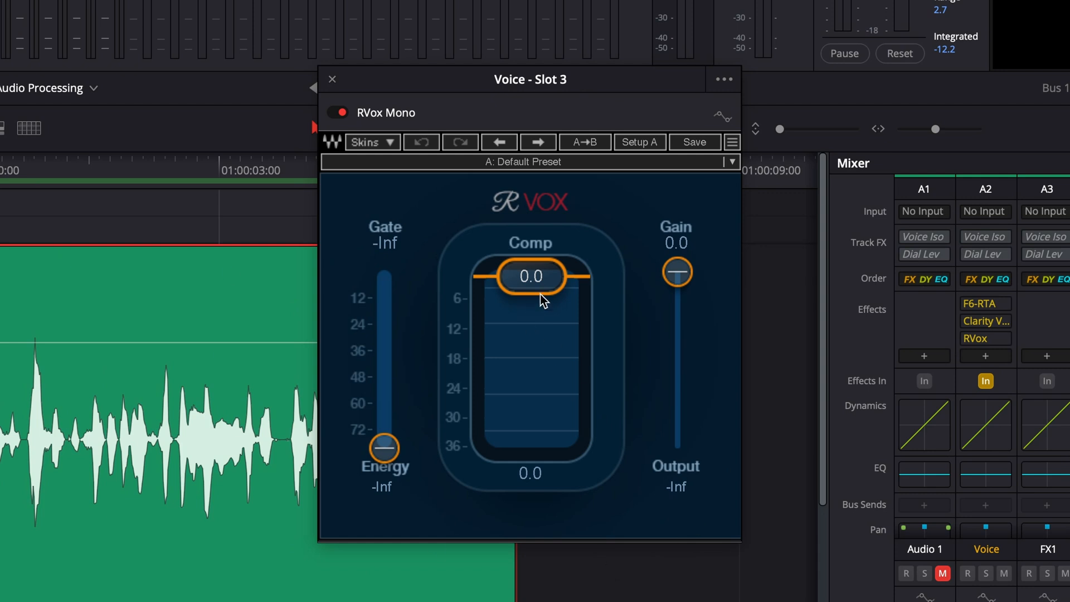
- Set RVox's compression to about -9.7 while playing the voice clip
mouse_move(543, 290)
left_mouse_down()
mouse_move(547, 377)
mouse_move(551, 273)
left_mouse_up()
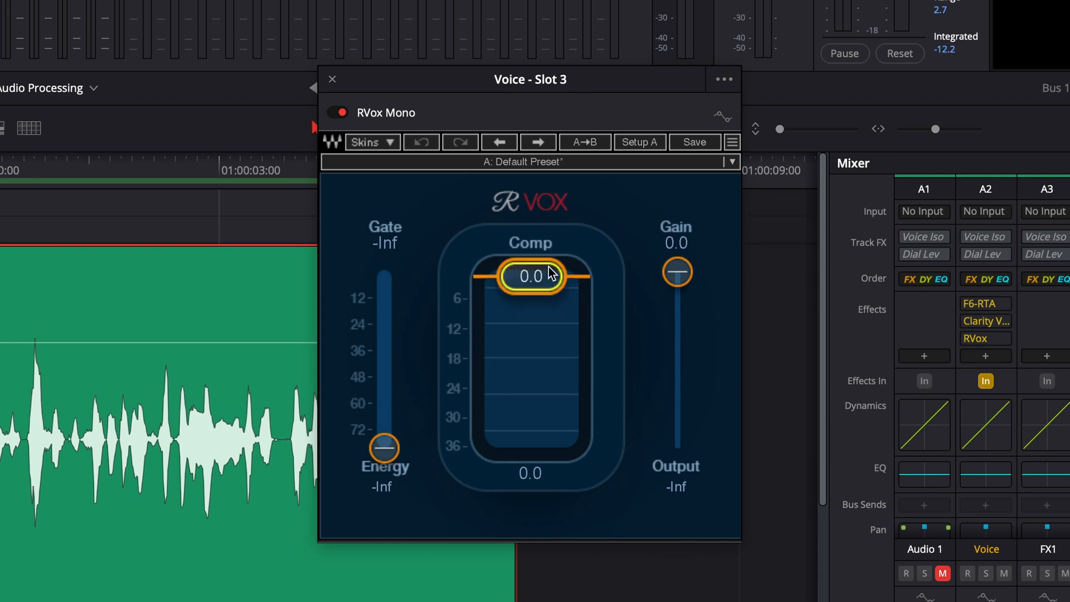
left_click(385, 449)
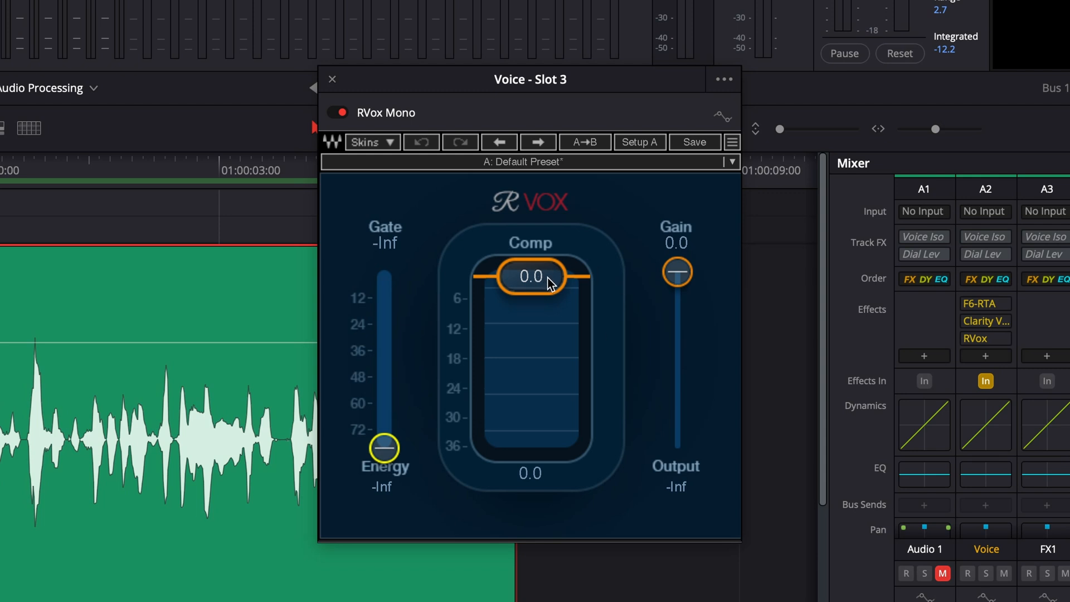
mouse_move(552, 283)
left_mouse_down()
mouse_move(552, 360)
mouse_move(552, 282)
left_mouse_up()
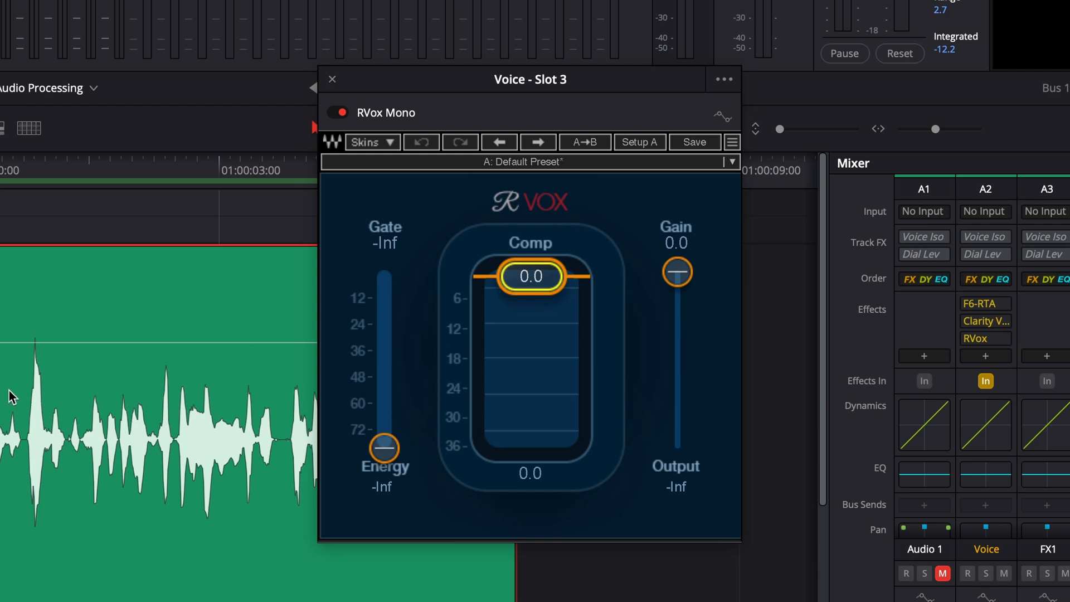
key("space")
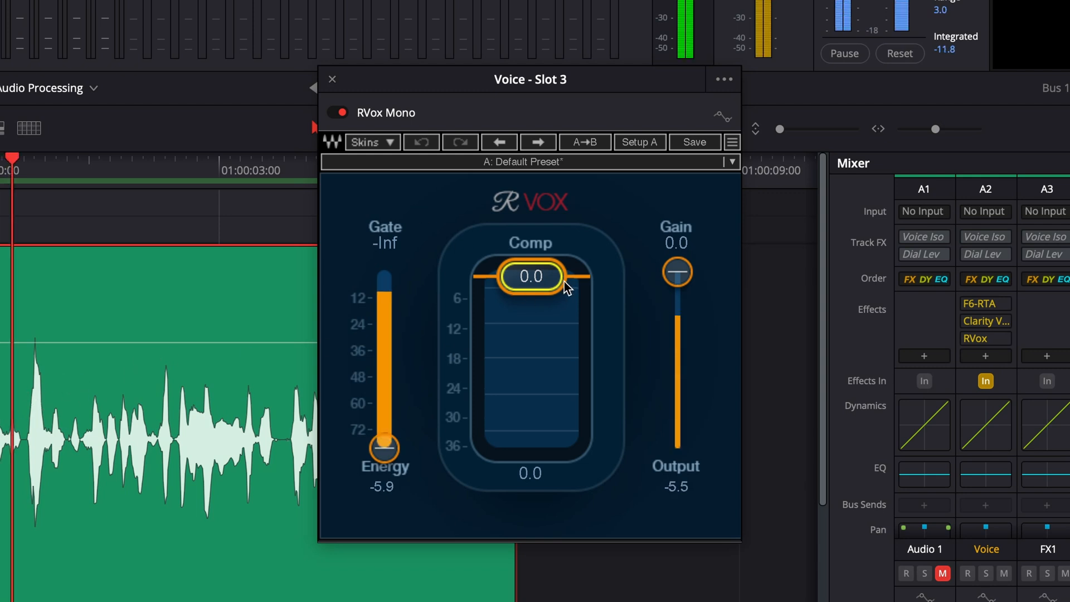
left_click_drag(531, 295, 532, 320)
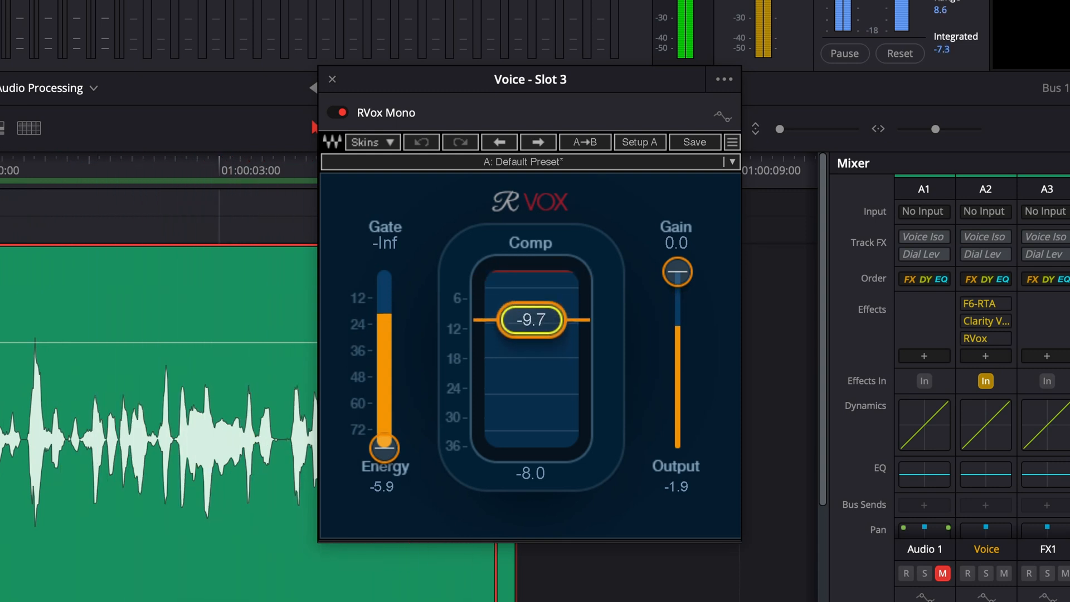
key("space")
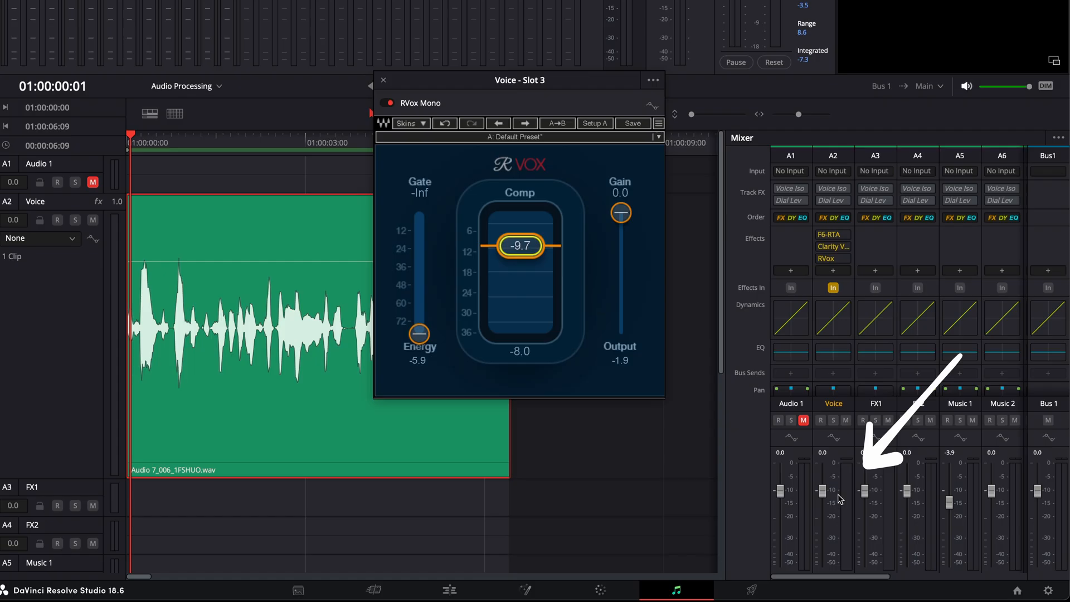
- Audition the voice clip and fine-tune RVox's compression to about -9.6, with the gain at 0.0
key("space")
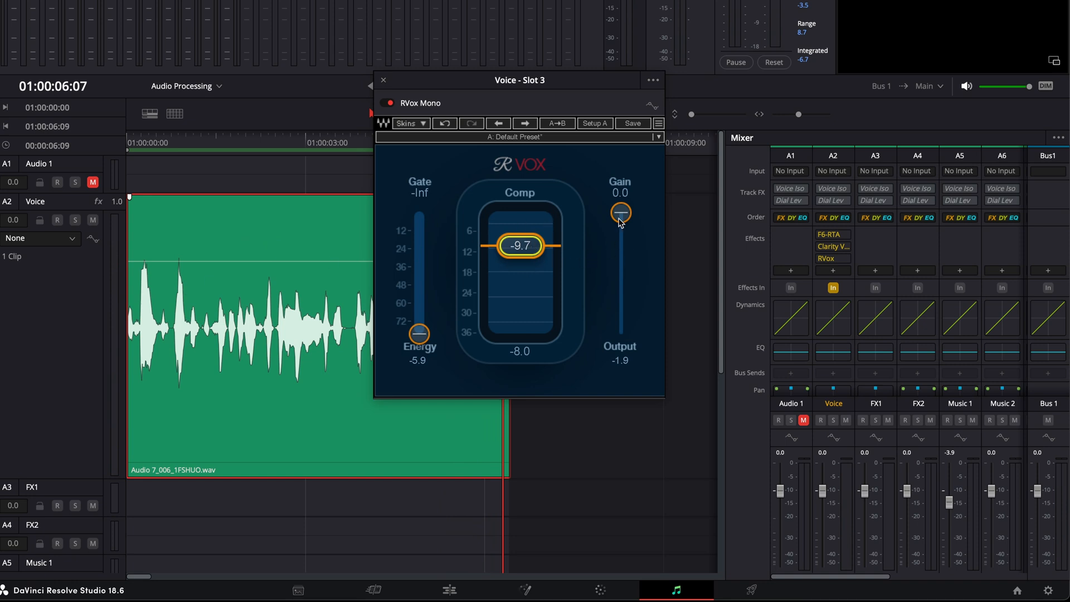
mouse_move(622, 217)
left_mouse_down()
mouse_move(621, 267)
mouse_move(621, 213)
left_mouse_up()
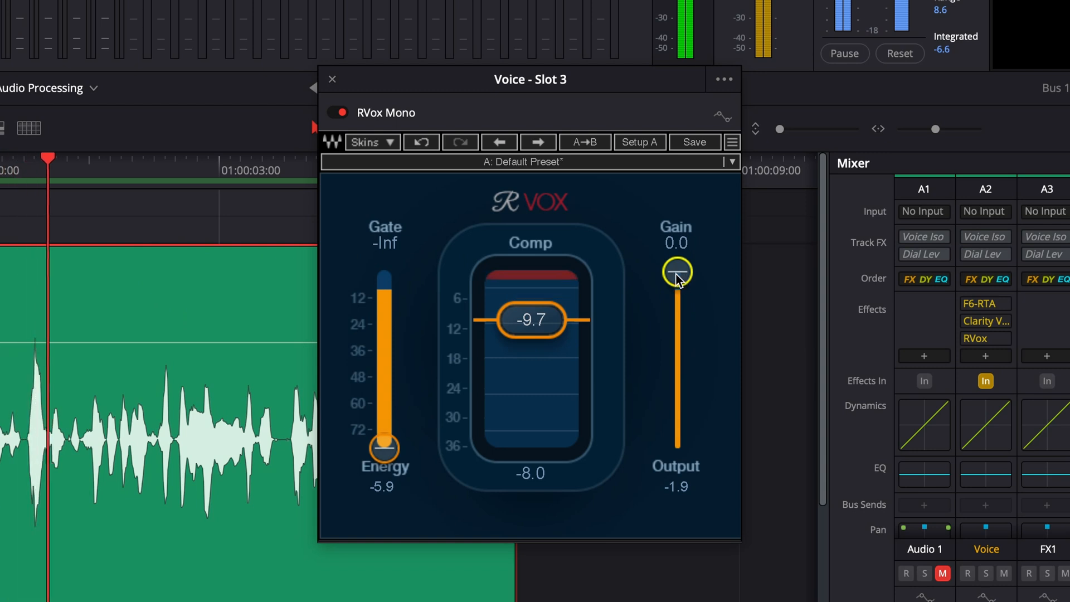
mouse_move(677, 277)
left_mouse_down()
mouse_move(678, 335)
mouse_move(678, 272)
left_mouse_up()
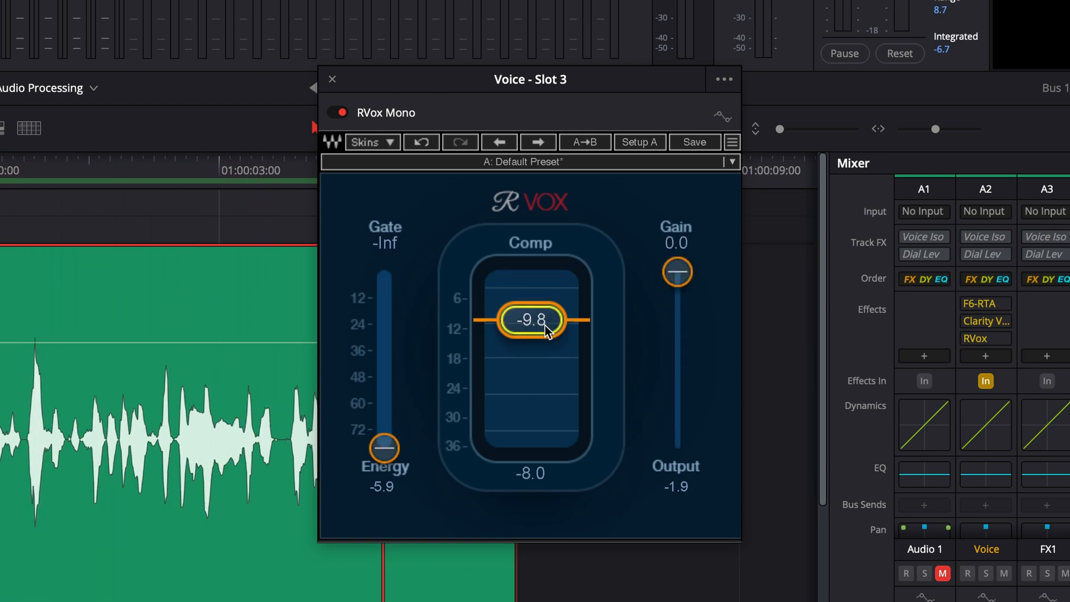
mouse_move(531, 319)
left_mouse_down()
mouse_move(531, 275)
mouse_move(531, 319)
left_mouse_up()
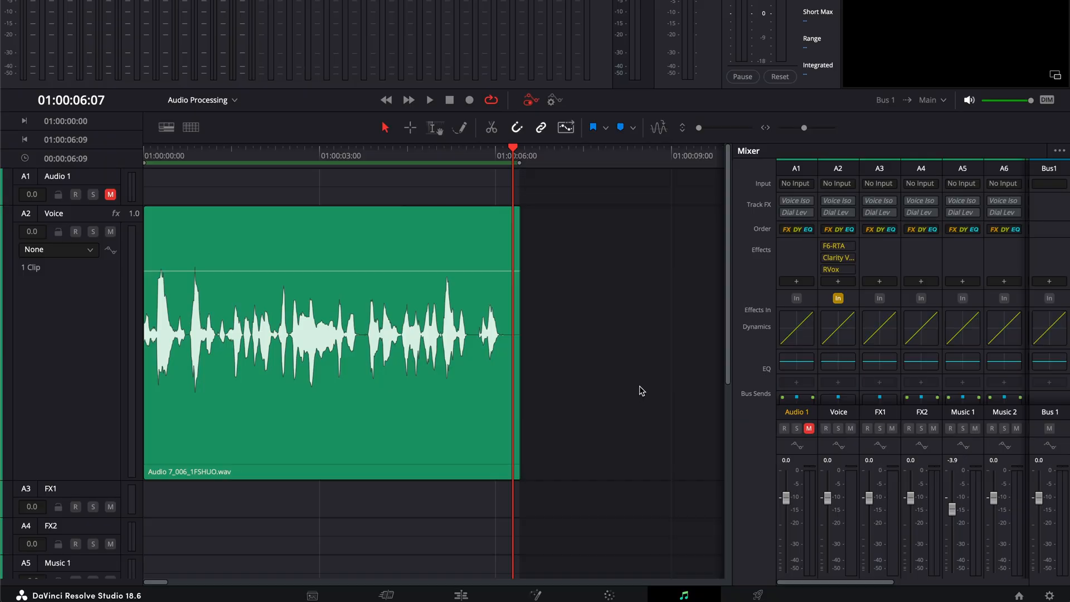
- Add the Fairlight FX dynamics effect Limiter to the Voice track's fourth effects slot
left_click(865, 282)
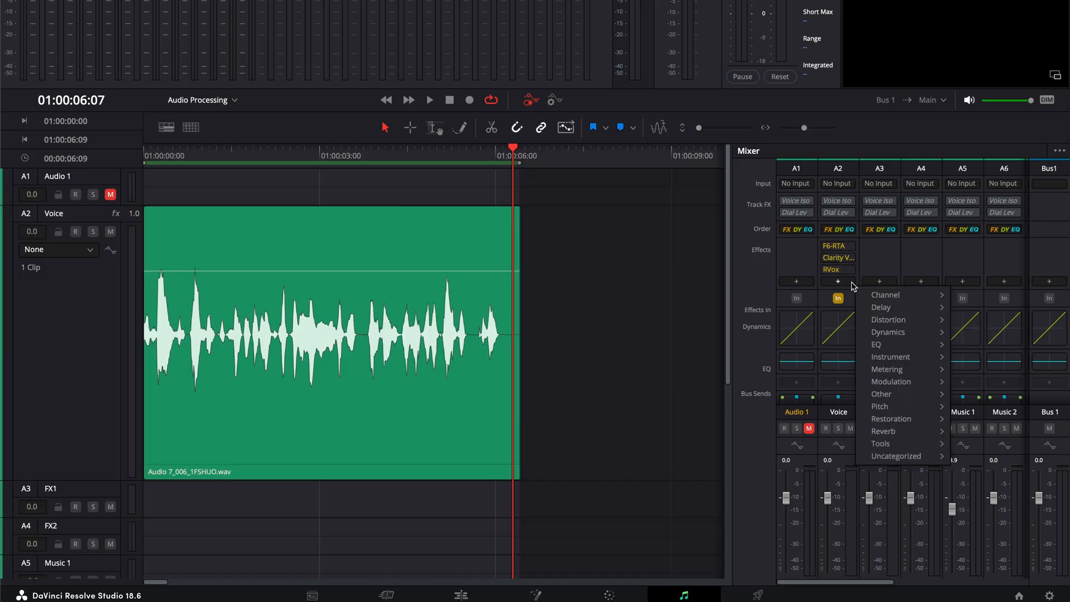
mouse_move(888, 332)
mouse_move(981, 333)
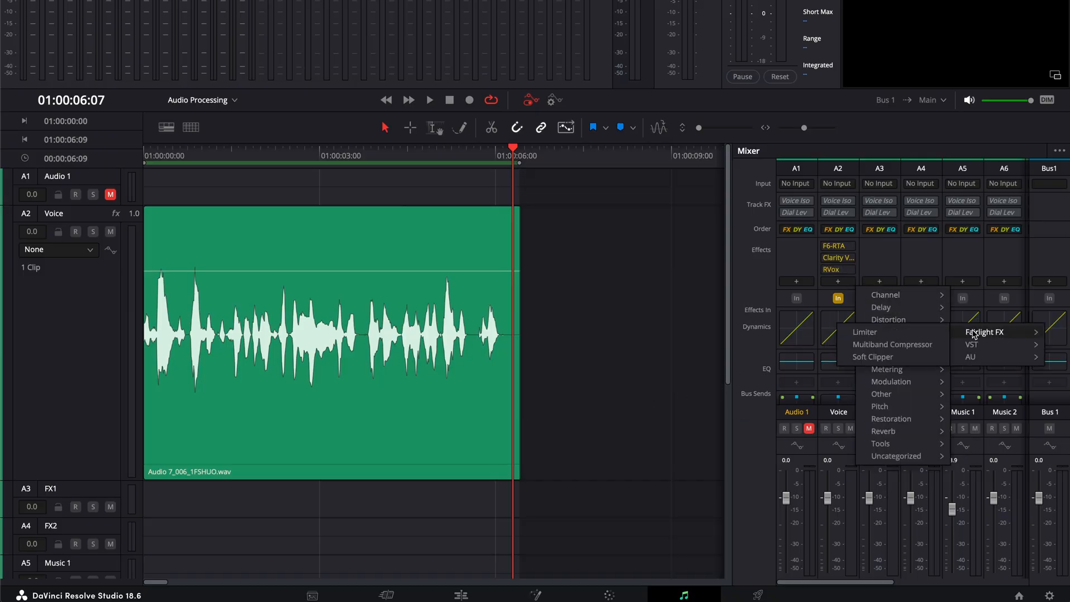
left_click(914, 338)
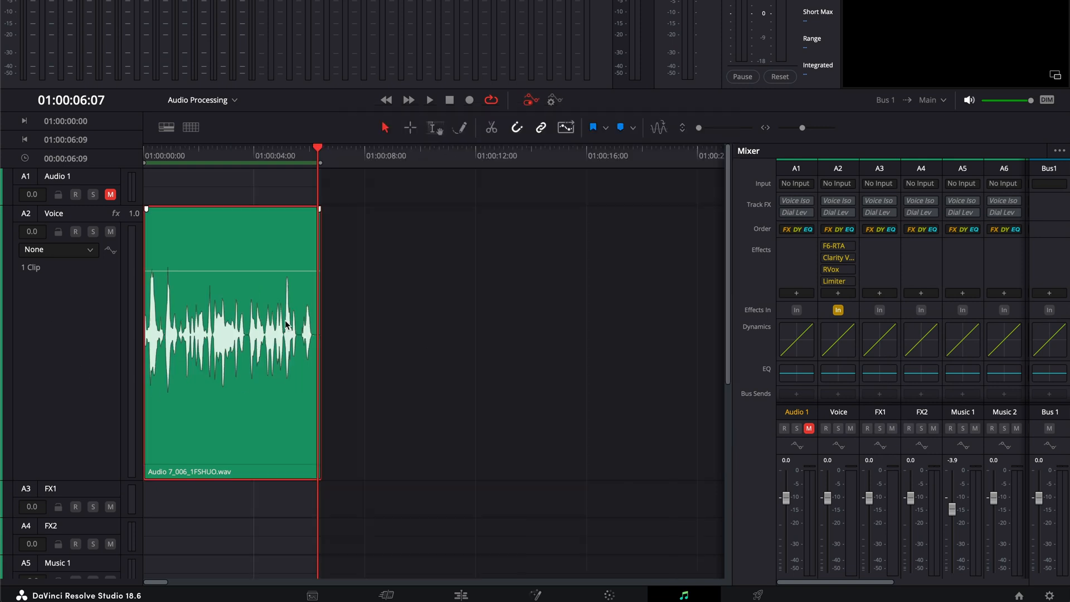
- Set the compression of the Voice track's RVox effect to about -7.6 and close the plugin window
left_click_drag(159, 153, 124, 153)
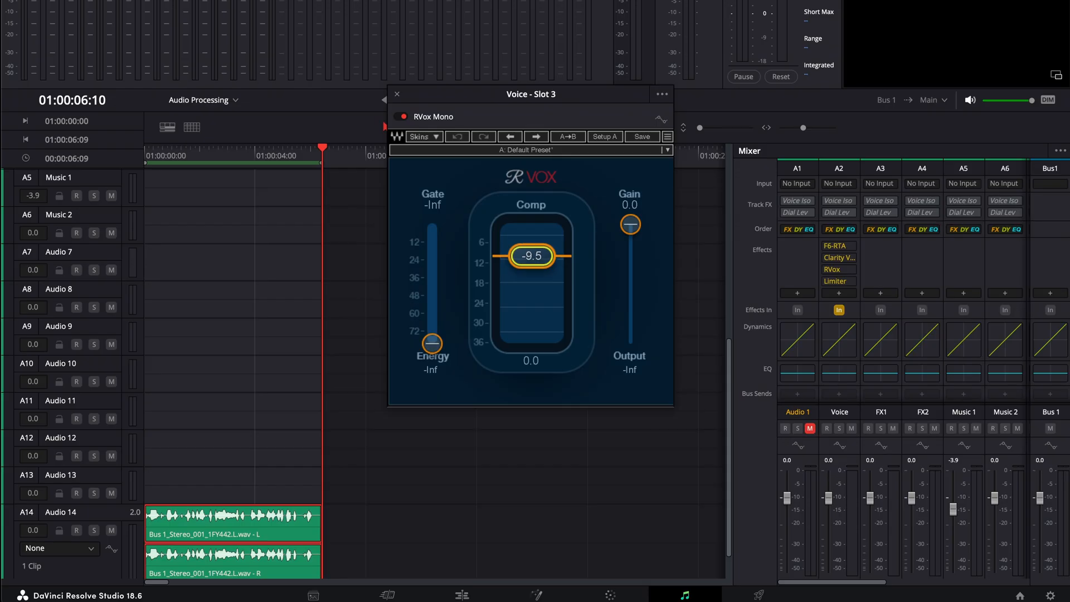
left_click_drag(531, 252, 532, 251)
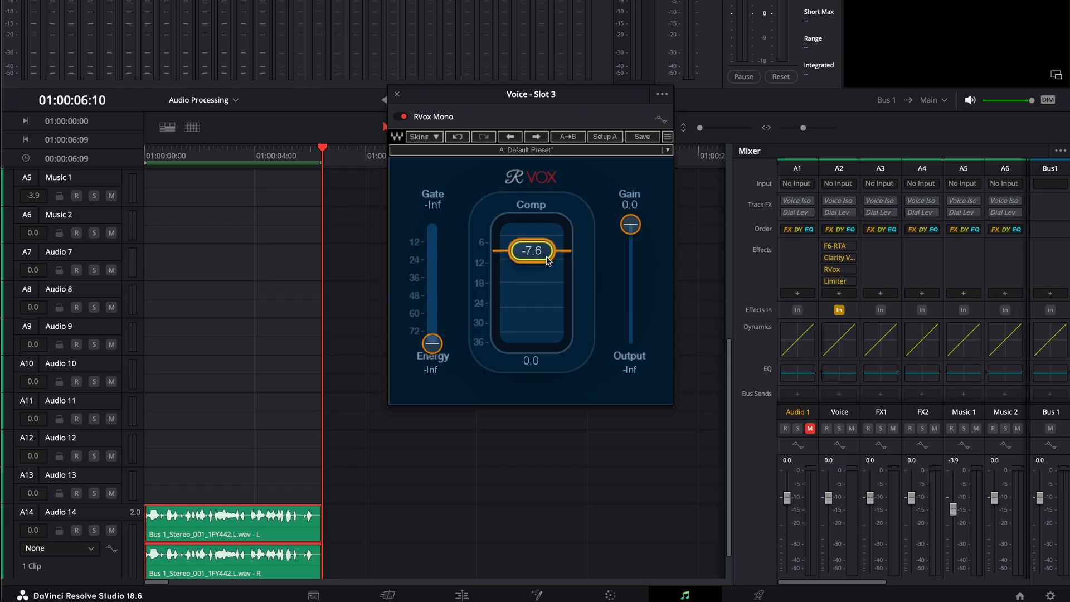
left_click(397, 95)
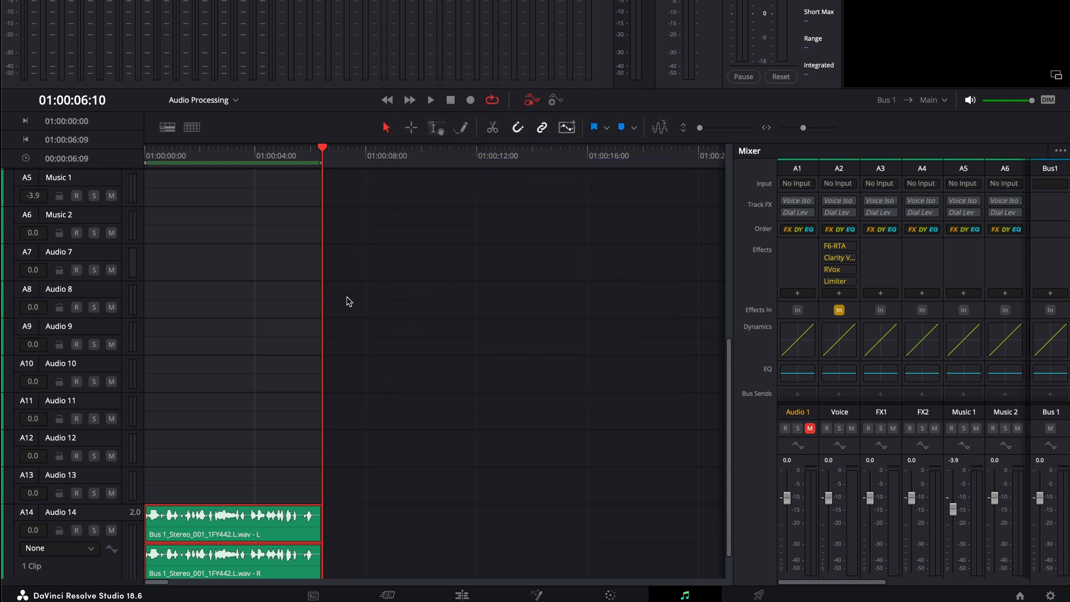
- Bounce the Bus 1 mix of the voice clip, from 01:00:00:00 to 01:00:06:09, to a new track
scroll(301, 390, "up", 5)
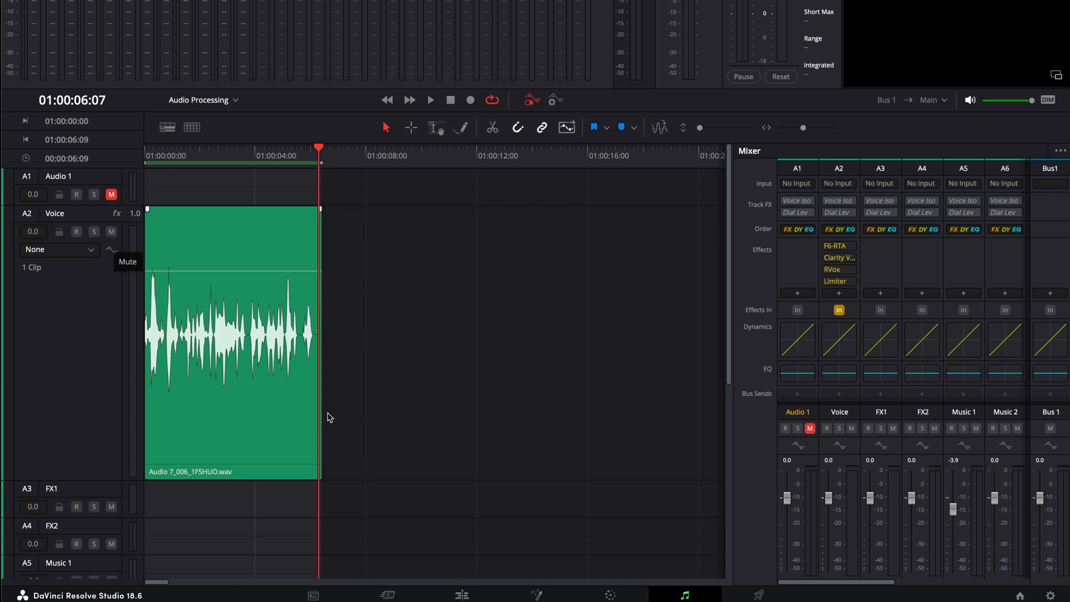
left_click(249, 421)
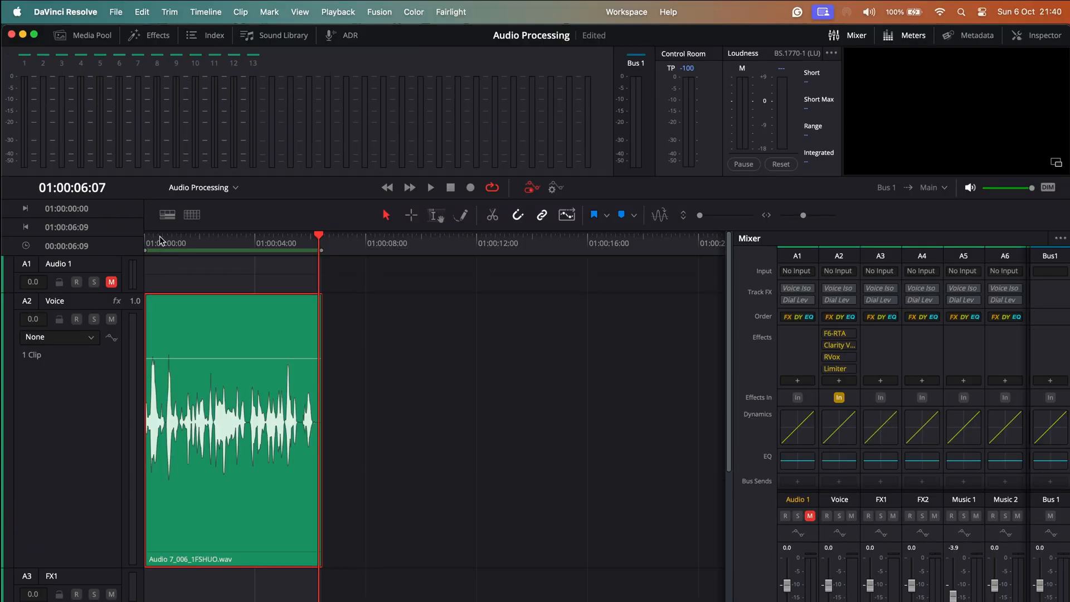
key("Home")
left_click(322, 245)
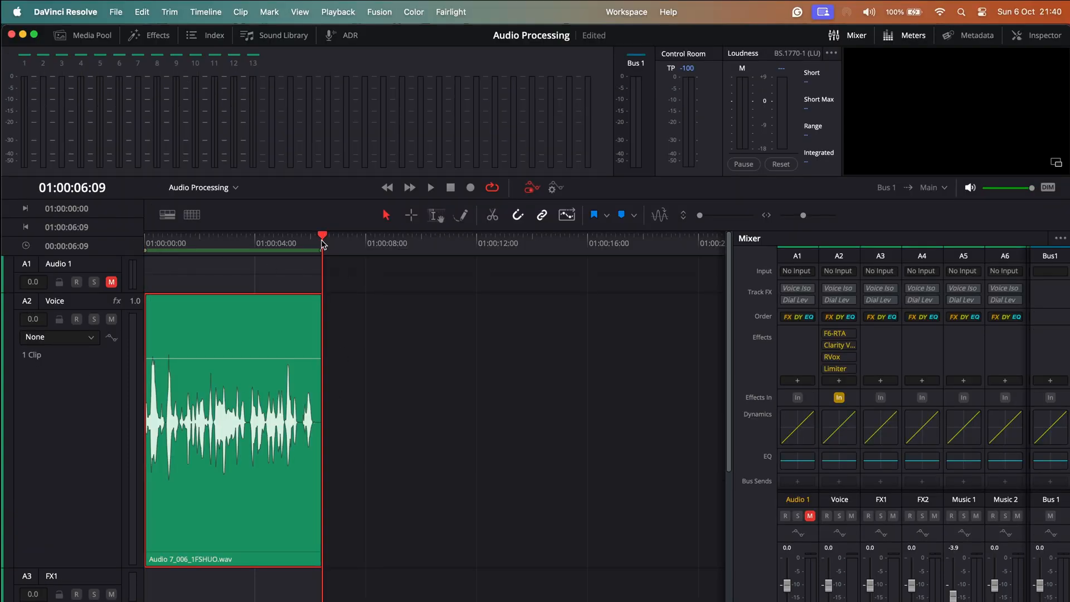
left_click(206, 12)
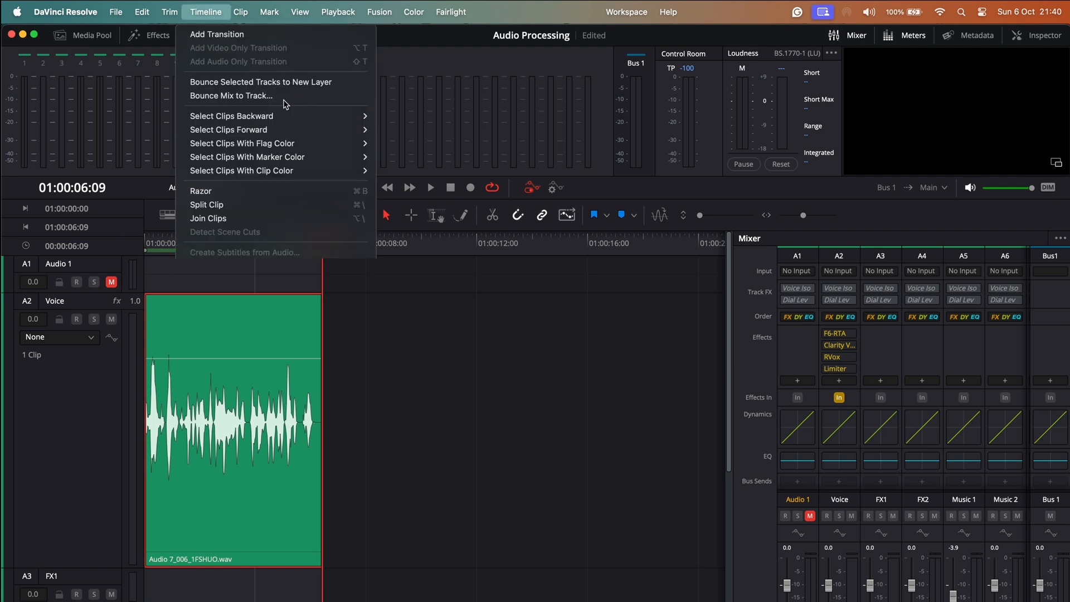
left_click(284, 99)
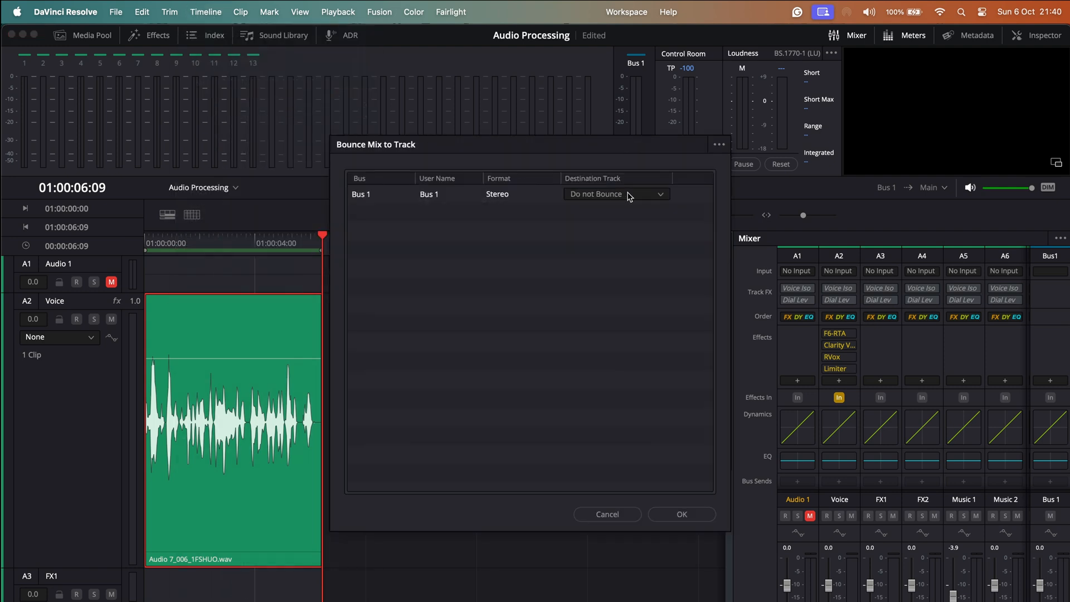
left_click(630, 196)
left_click(623, 225)
left_click(682, 514)
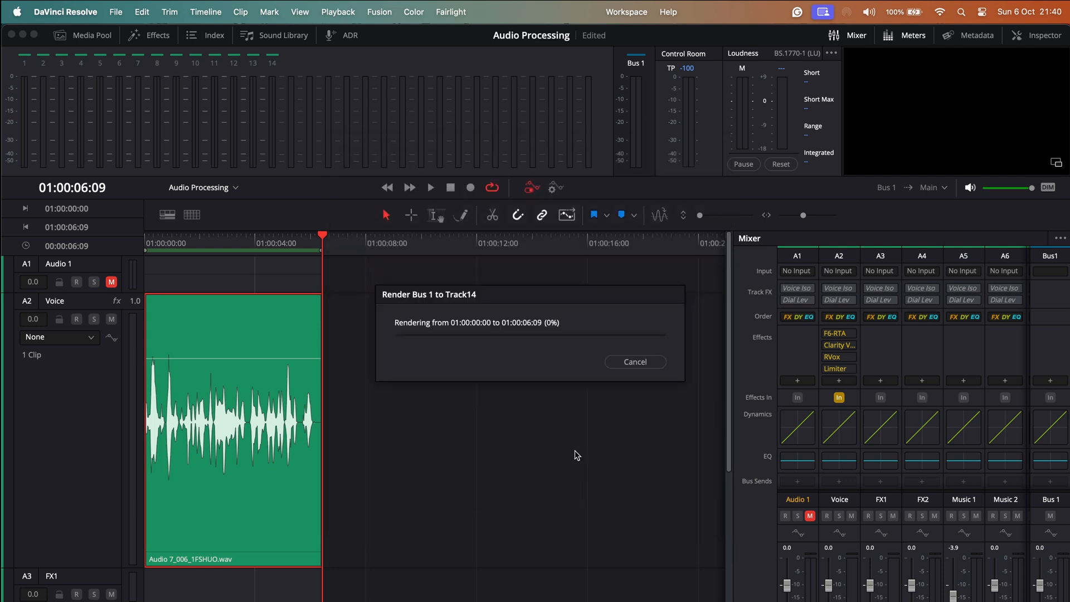
- Analyze the bounced Audio 14 clip's audio levels using the ITU-R BS.1770-4 loudness standard
right_click(286, 599)
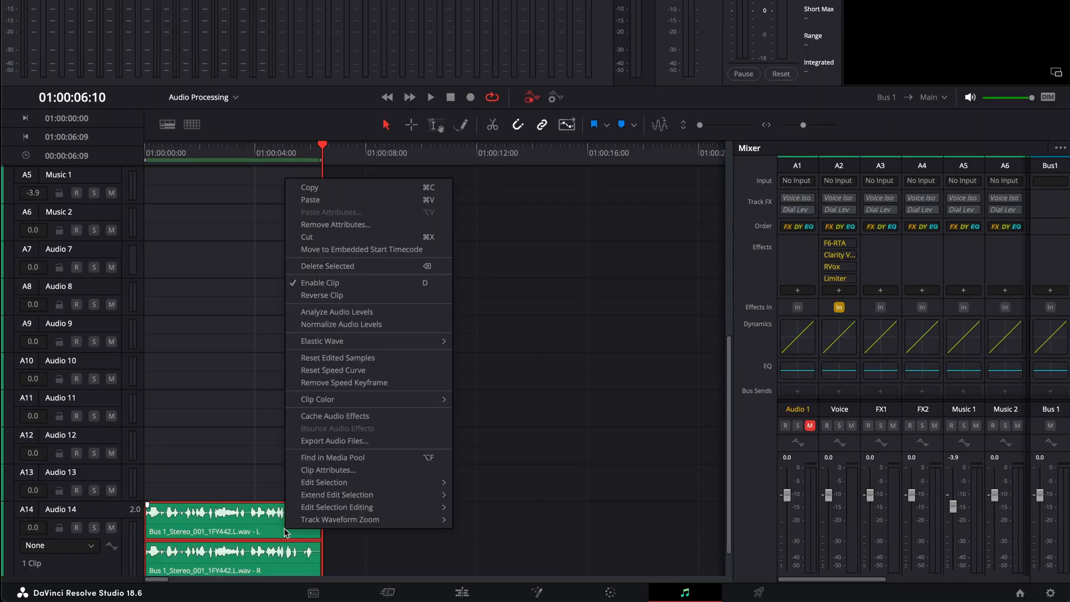
left_click(408, 317)
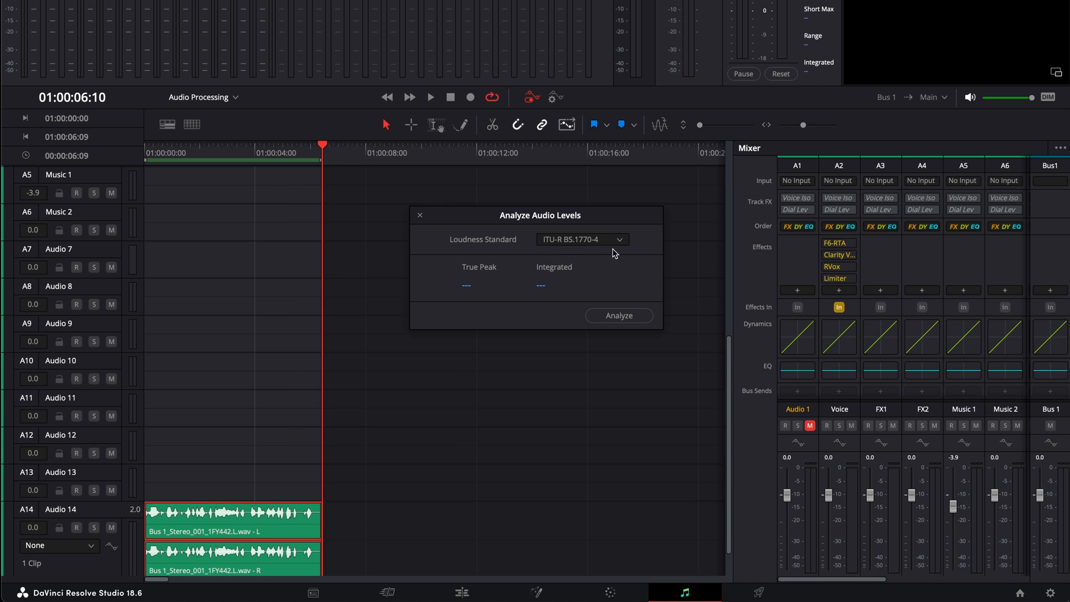
left_click(640, 315)
key("Escape")
- Lower the RVox compression on the Voice track to -7.6 and close the effect's window
double_click(833, 267)
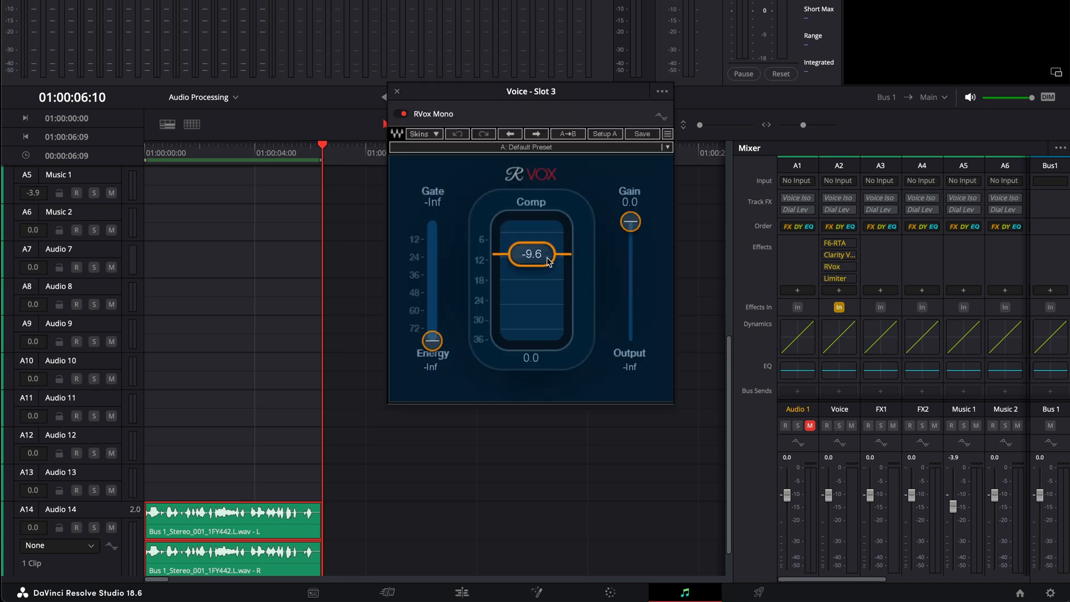
left_click_drag(549, 260, 549, 253)
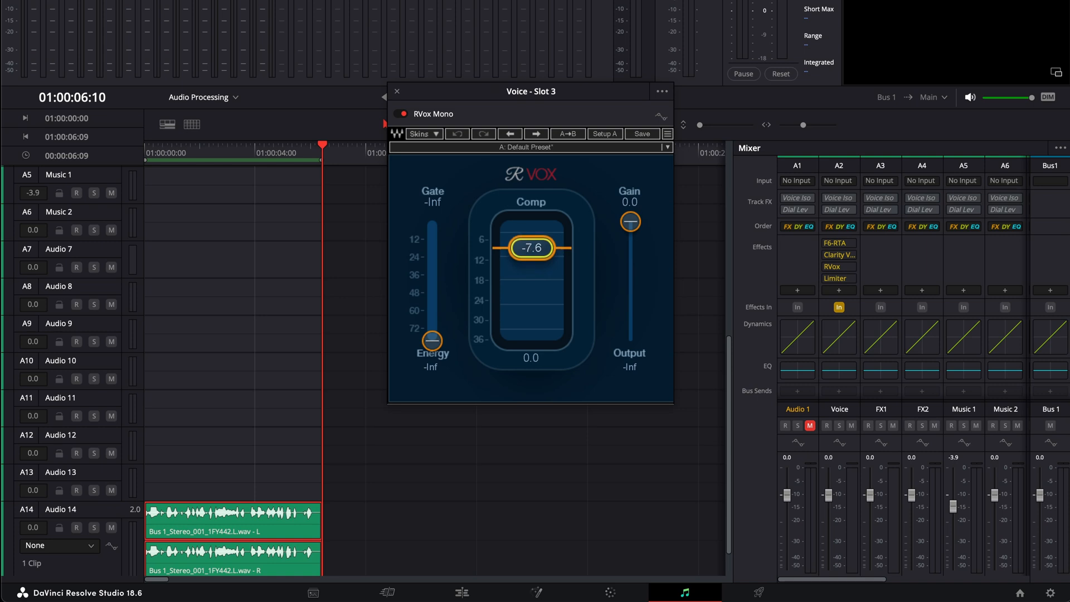
left_click(395, 92)
- Play the Voice track's clip from the timeline start and compare it with the track's effects bypassed and enabled, leaving them enabled
scroll(282, 386, "up", 5)
left_click(282, 389)
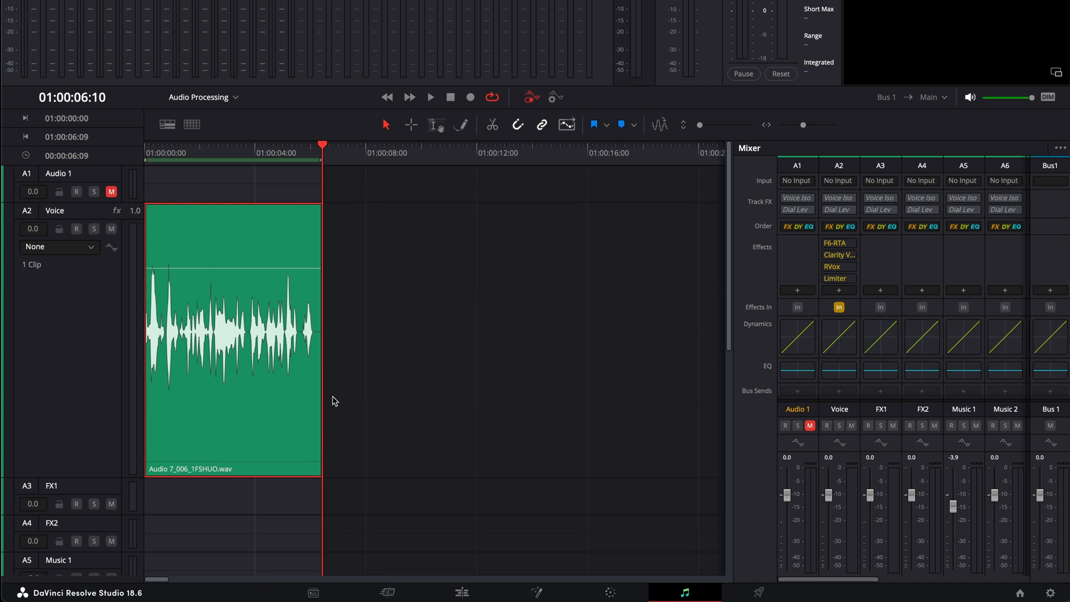
key("Home")
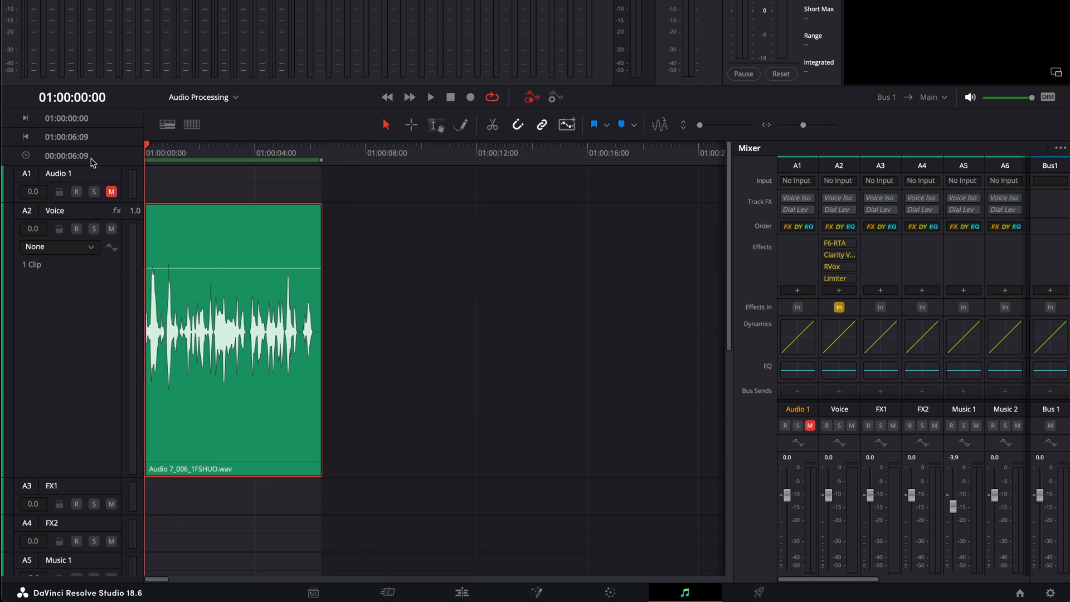
key("space")
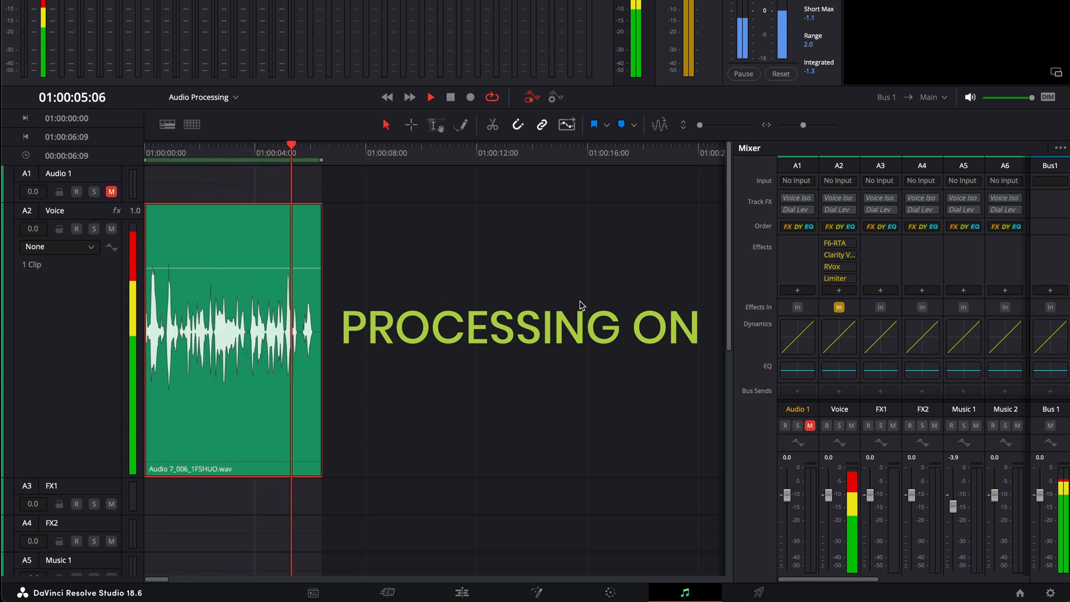
left_click(839, 307)
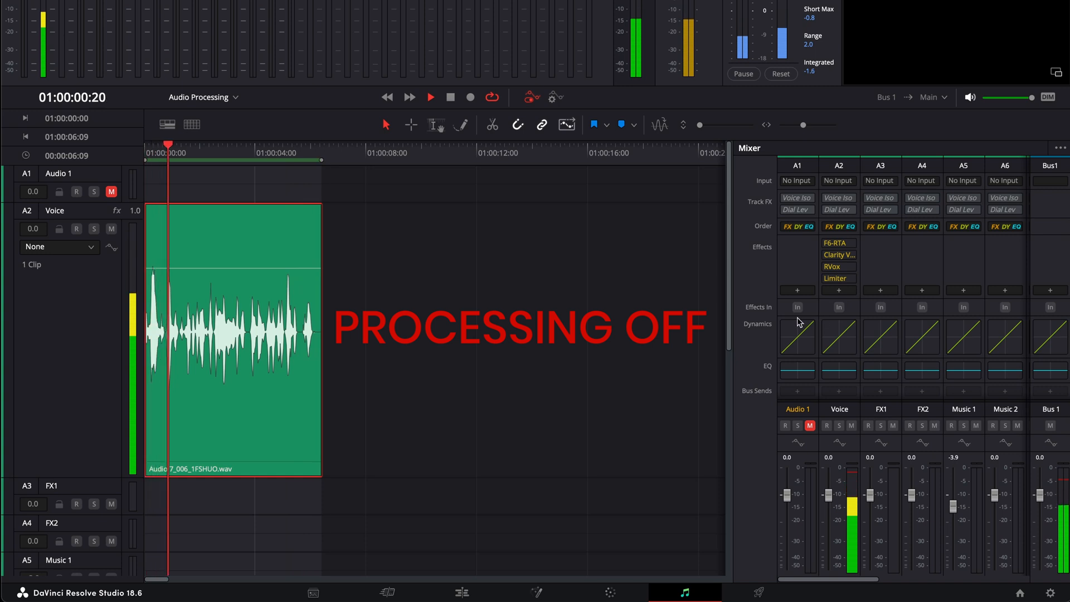
left_click(840, 310)
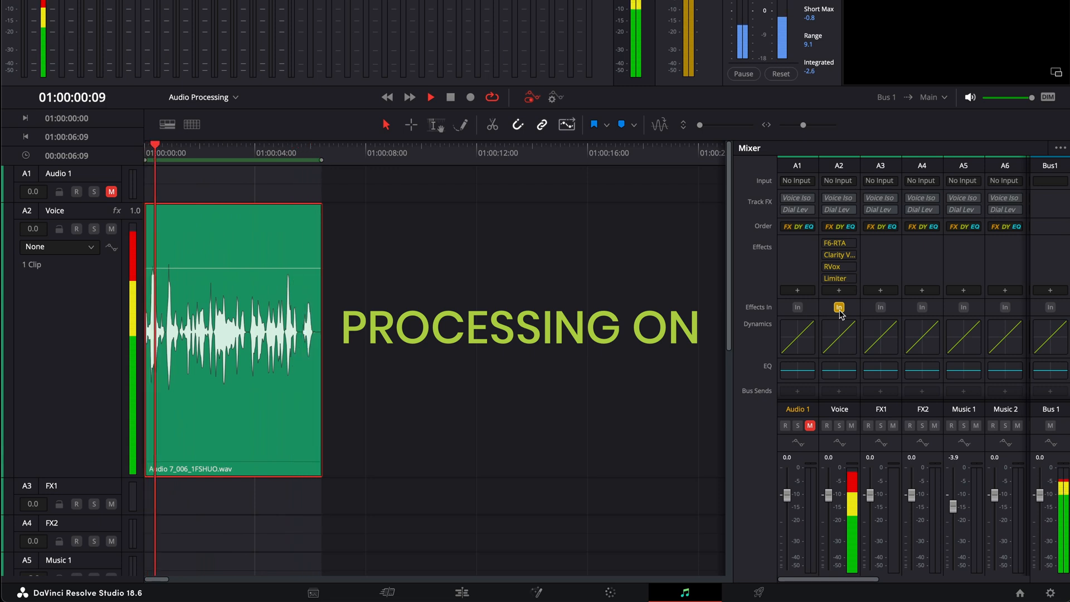
left_click(840, 310)
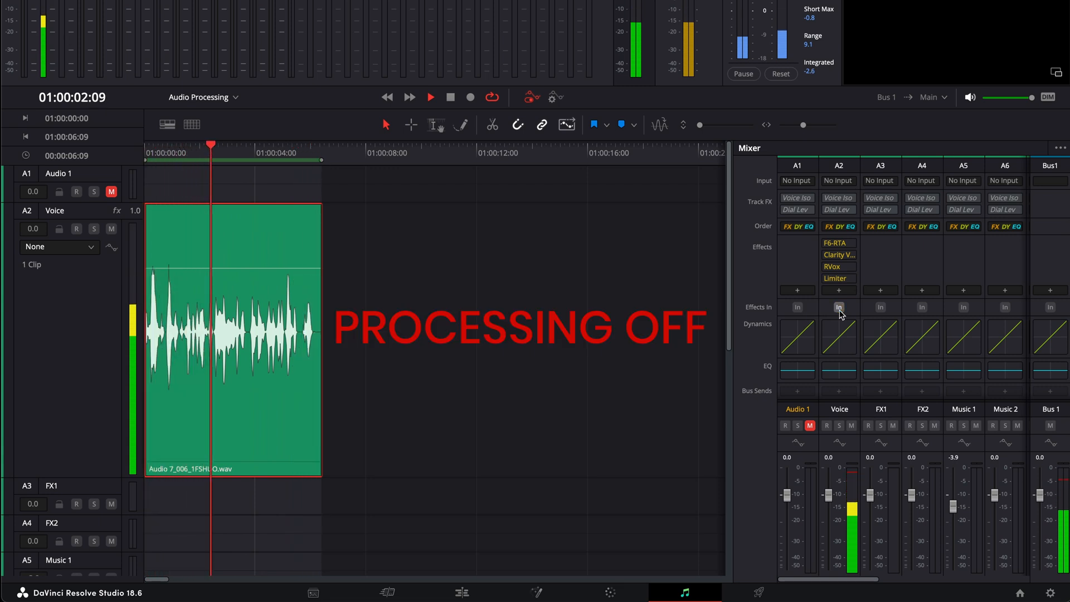
left_click(840, 310)
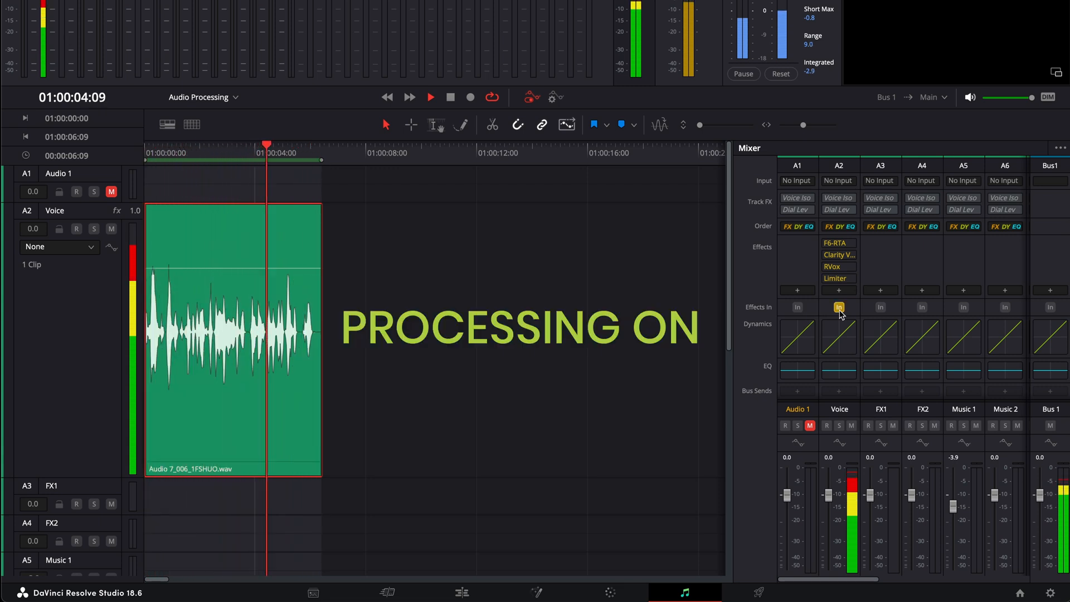